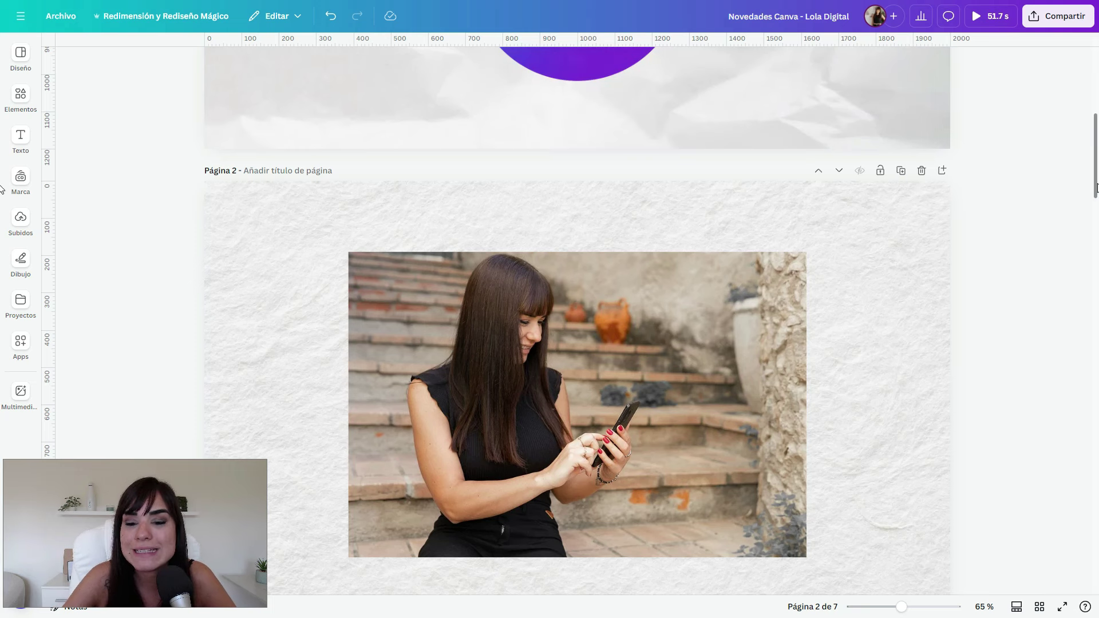
# - Open the image editing options for the photo of the woman with the phone on page 2
pyautogui.scroll(-1, 577, 320)
pyautogui.click(621, 302)
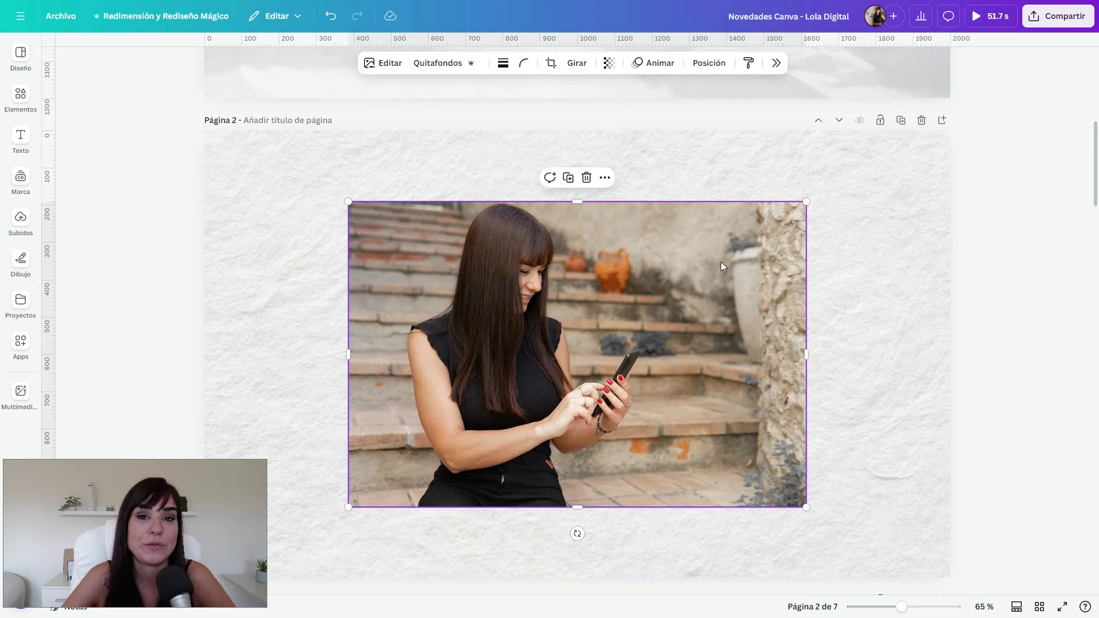
pyautogui.click(383, 67)
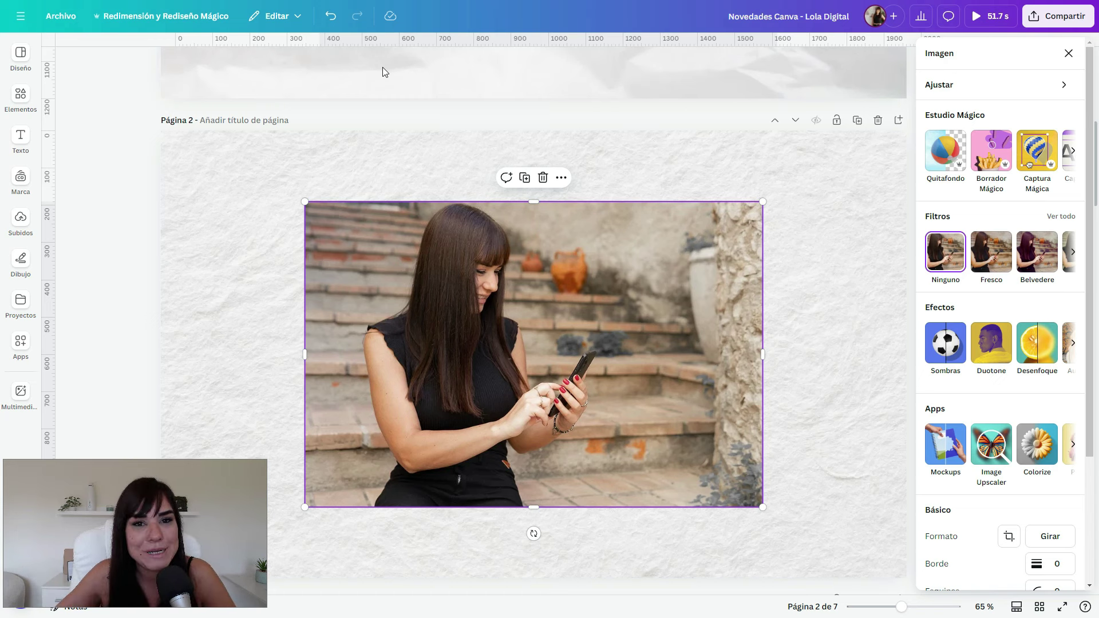
pyautogui.moveTo(1089, 200)
pyautogui.mouseDown()
pyautogui.moveTo(1089, 212)
pyautogui.moveTo(1088, 199)
pyautogui.mouseUp()
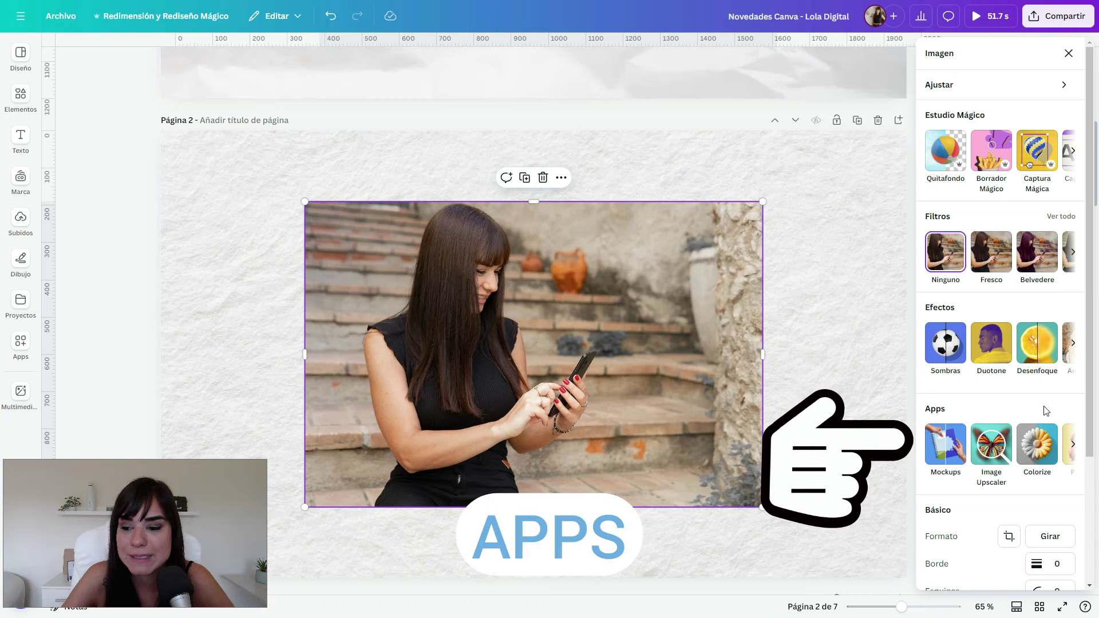
# - Try Pixelify on the photo, replacing it with a version at pixel scale 42, and undo the replacement
pyautogui.click(1074, 445)
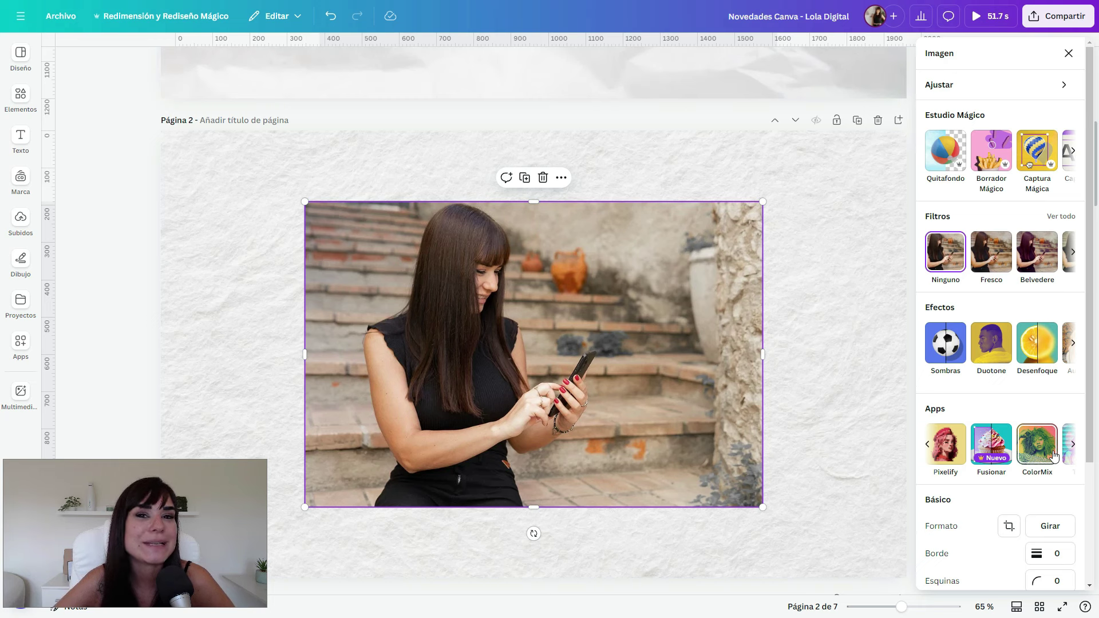
pyautogui.click(946, 445)
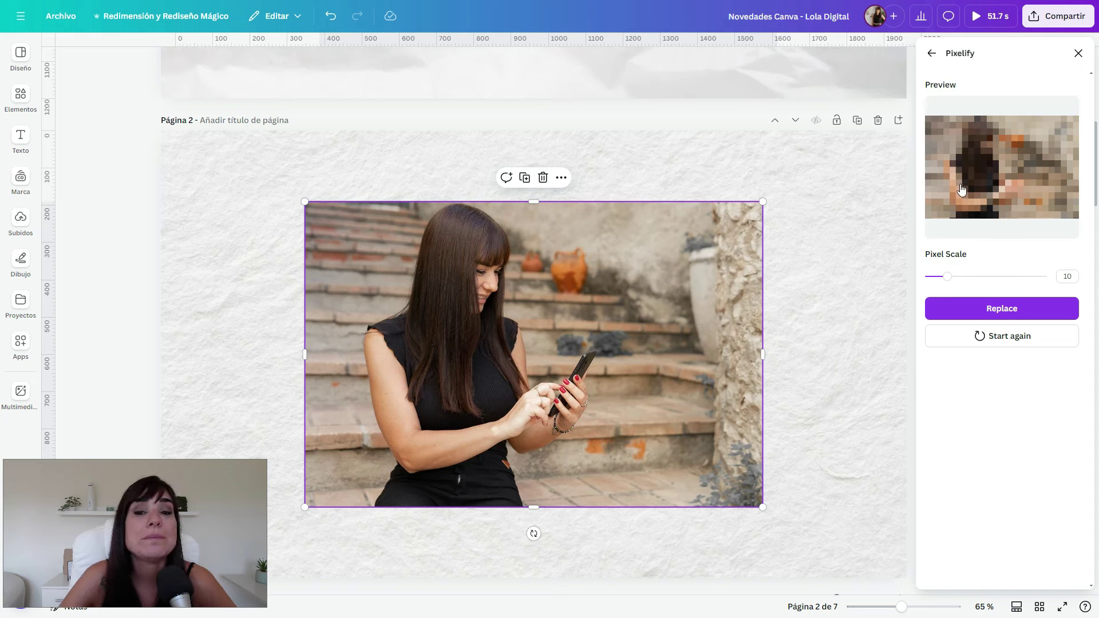
pyautogui.moveTo(949, 277)
pyautogui.mouseDown()
pyautogui.moveTo(1047, 278)
pyautogui.moveTo(928, 279)
pyautogui.mouseUp()
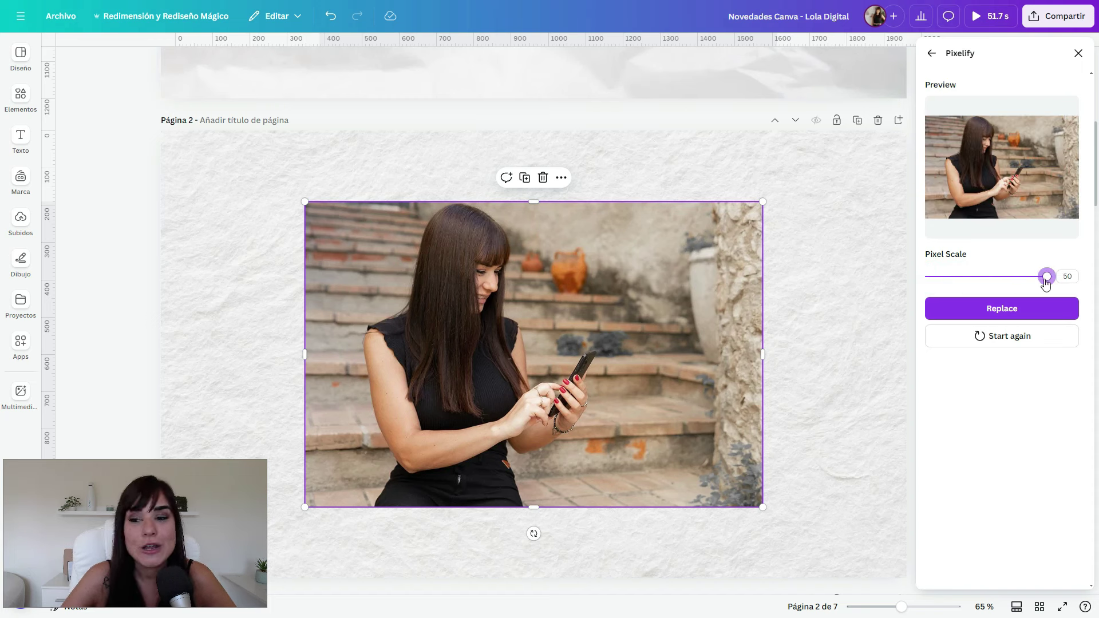
pyautogui.moveTo(1046, 285); pyautogui.dragTo(895, 285)
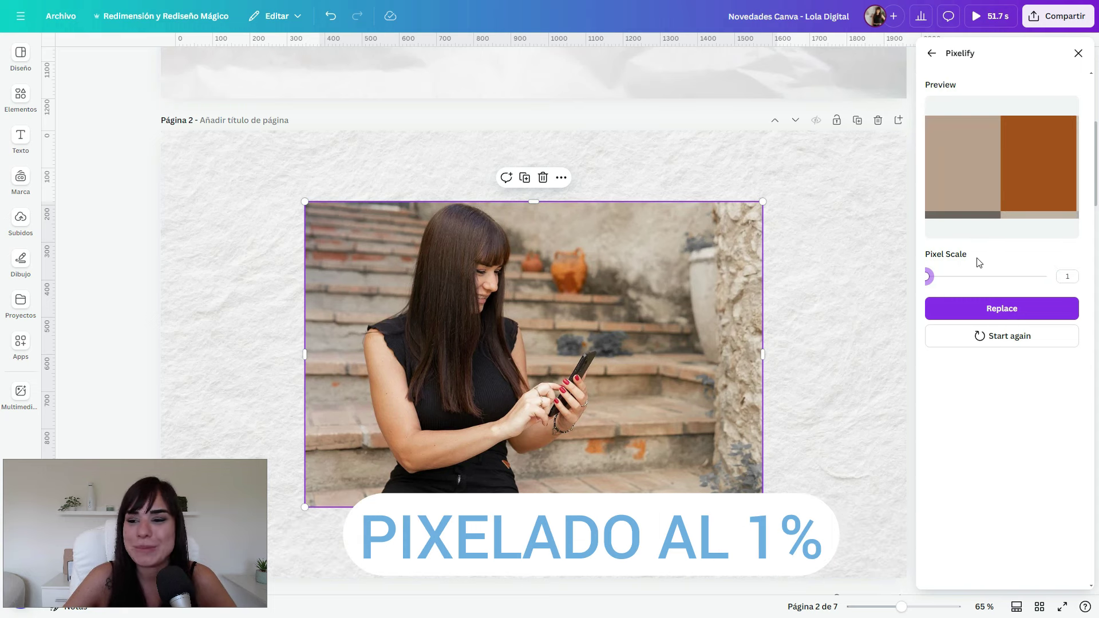
pyautogui.moveTo(932, 282); pyautogui.dragTo(1029, 280)
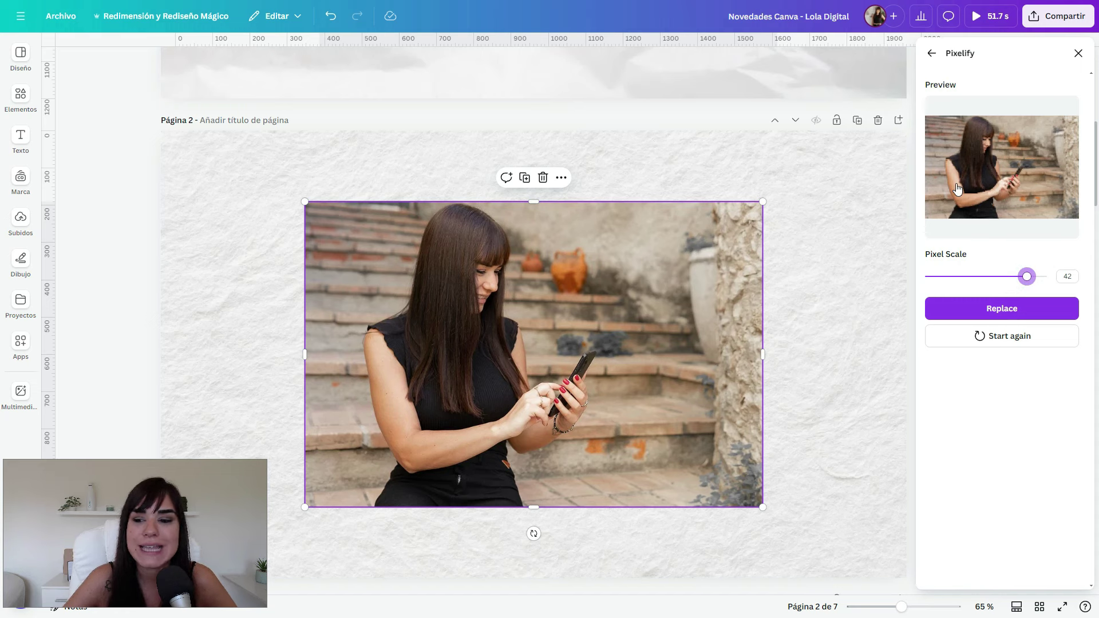
pyautogui.click(1002, 309)
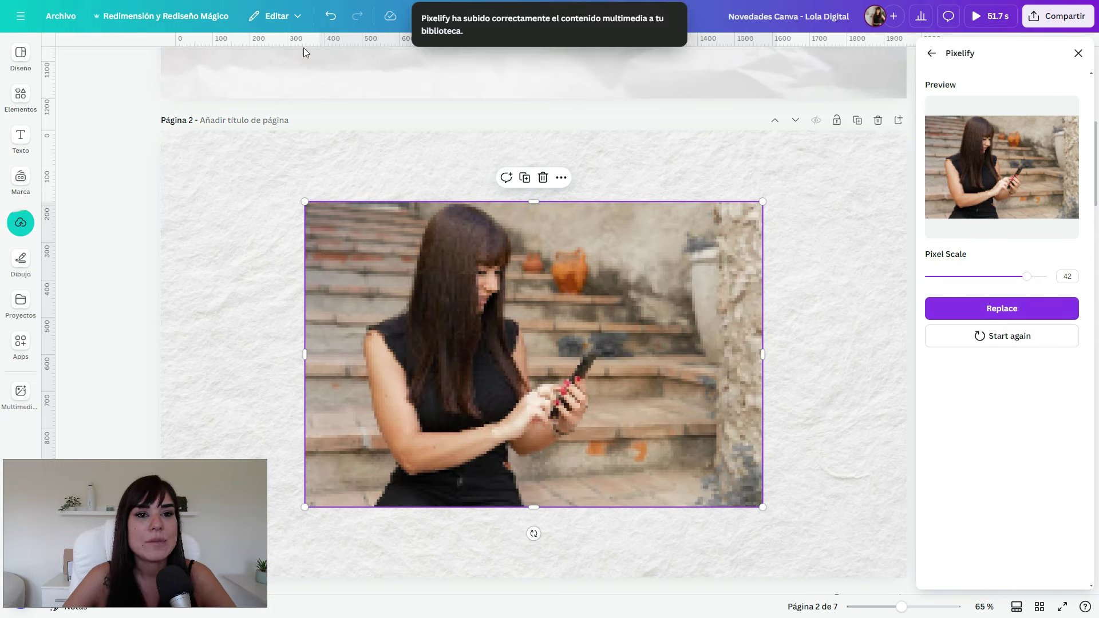
pyautogui.click(331, 15)
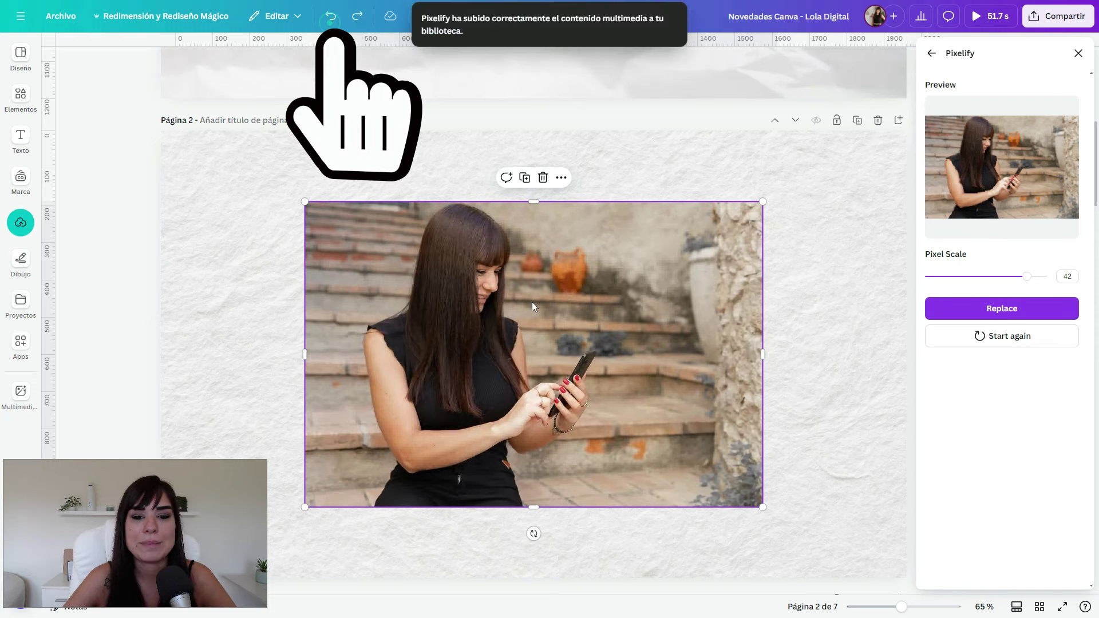
pyautogui.click(931, 53)
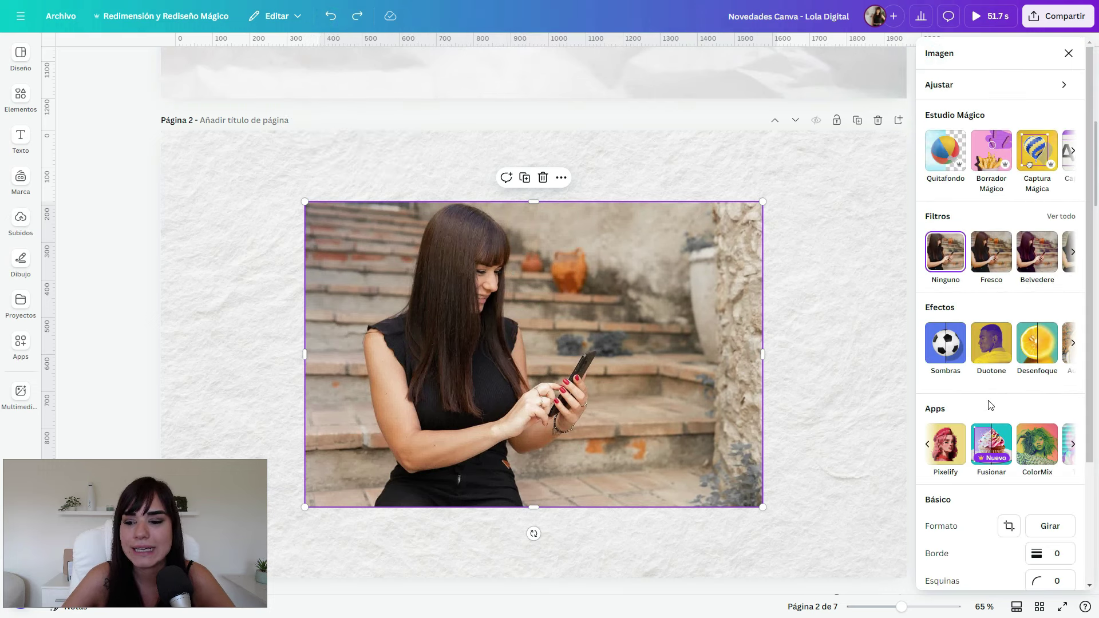
# - Open Fusionar, search the element photos for "planta" and place a potted plant over the side of the photo beside the phone
pyautogui.click(993, 450)
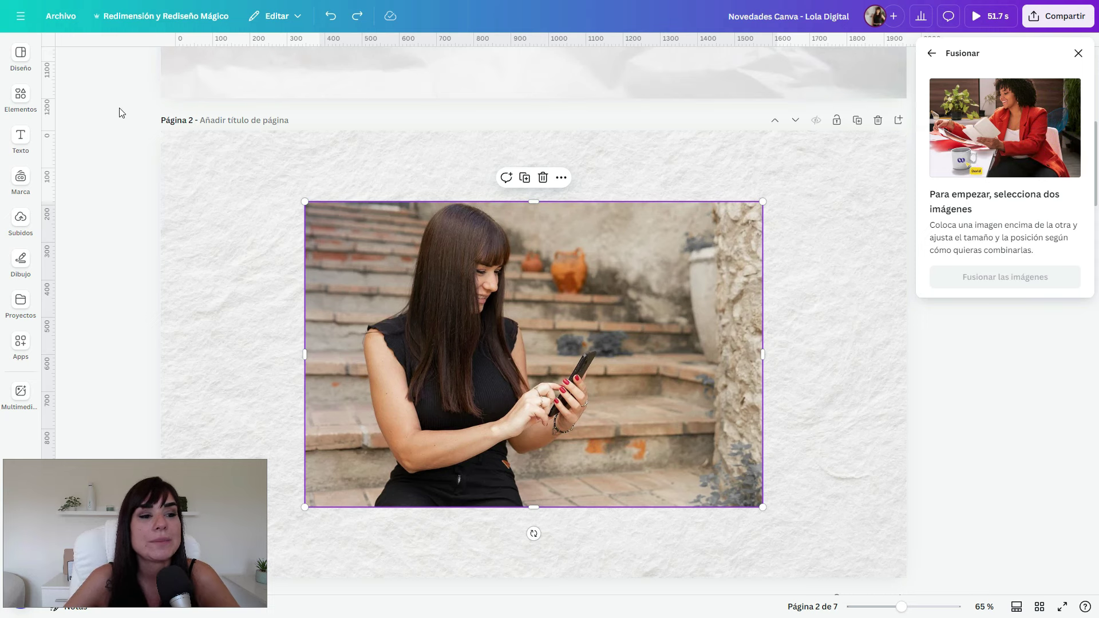
pyautogui.click(20, 96)
pyautogui.click(120, 55)
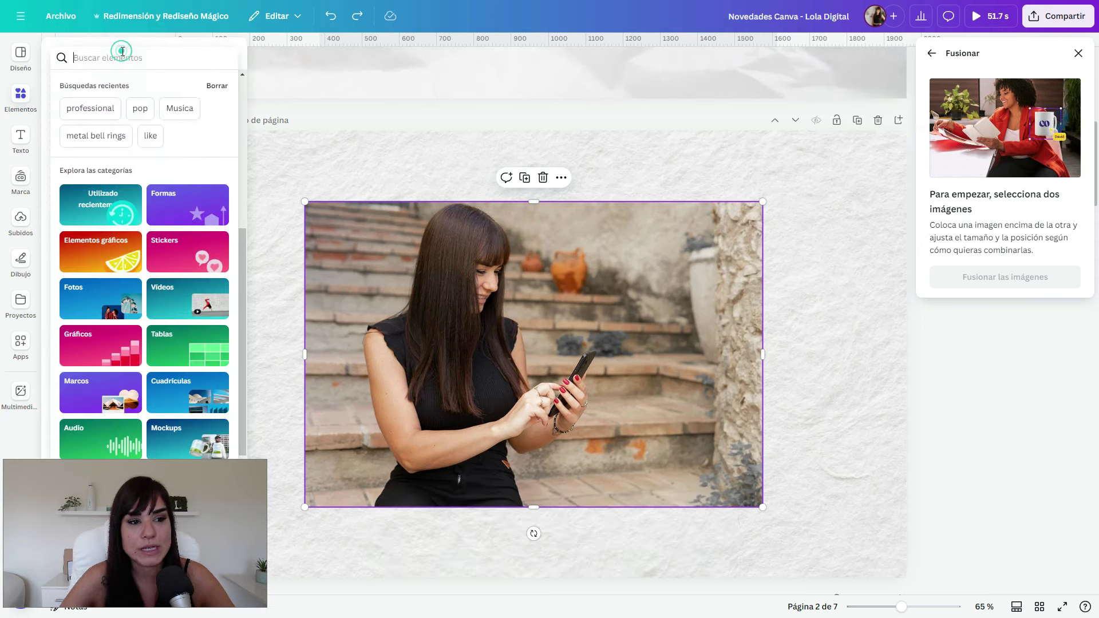
pyautogui.write('planta')
pyautogui.press('Return')
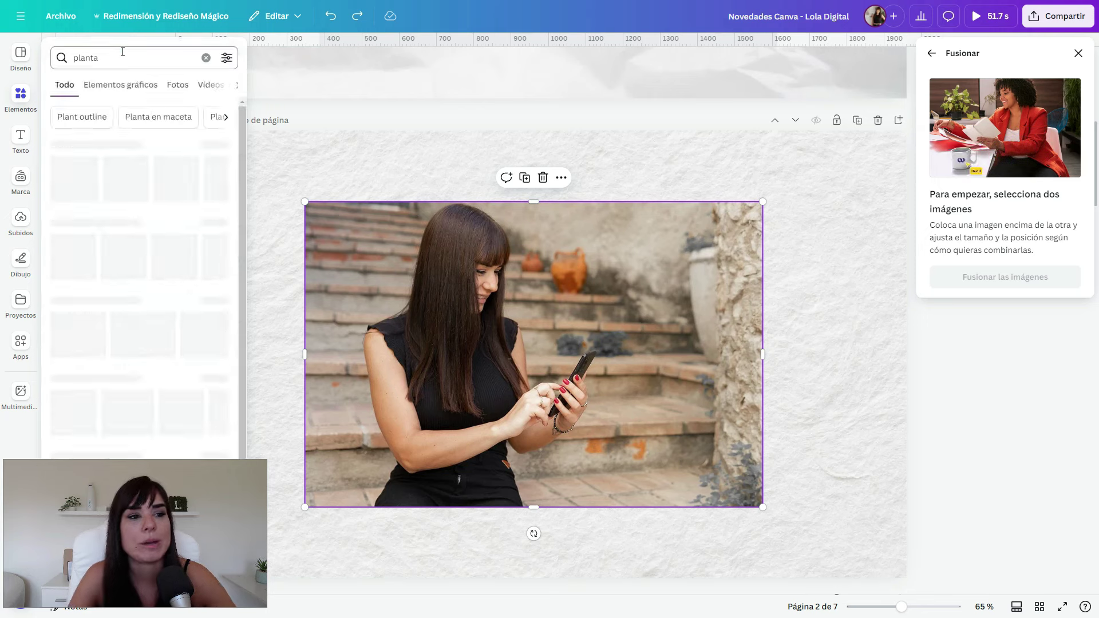
pyautogui.click(177, 84)
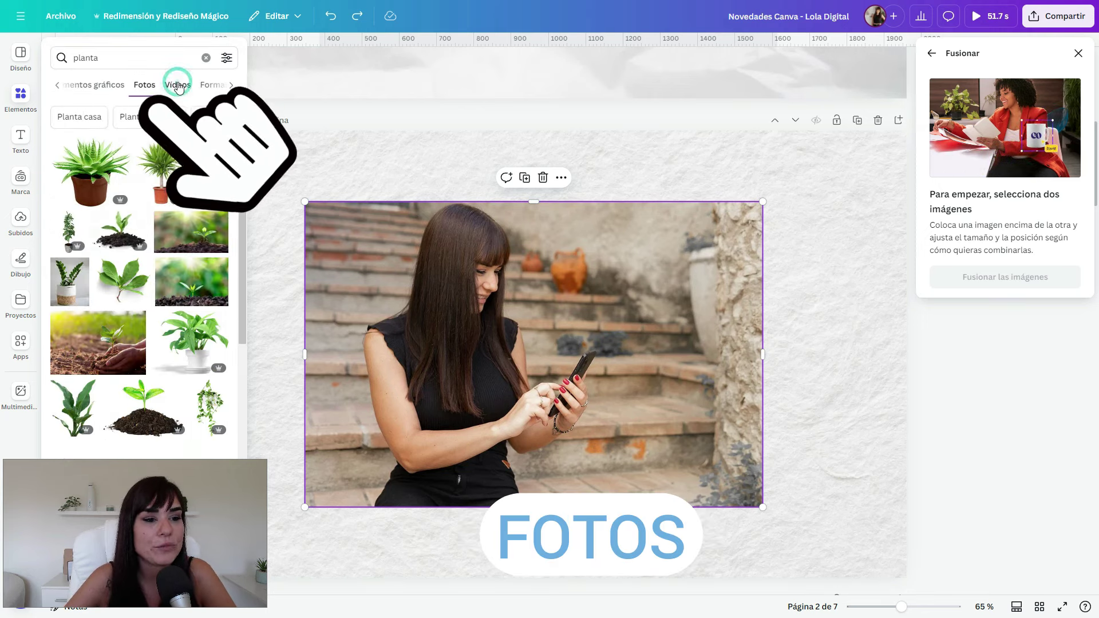
pyautogui.click(147, 178)
pyautogui.moveTo(569, 322); pyautogui.dragTo(762, 307)
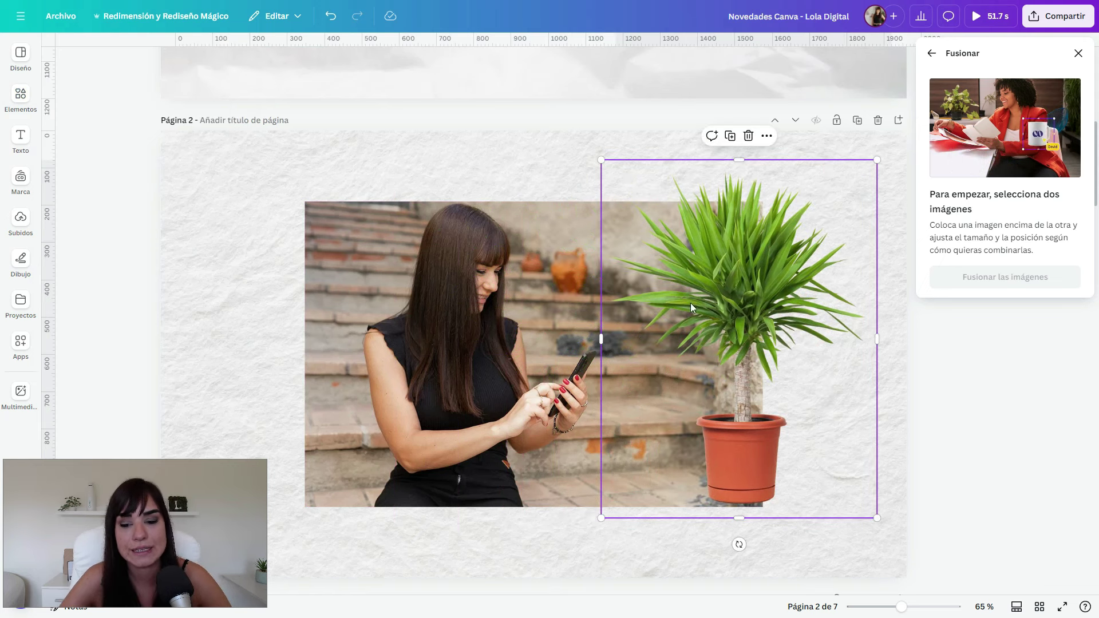
# - Select the plant together with the woman's photo and merge both images with Fusionar
pyautogui.keyDown('shift'); pyautogui.click(517, 339); pyautogui.keyUp('shift')
pyautogui.keyDown('shift'); pyautogui.click(517, 339); pyautogui.keyUp('shift')
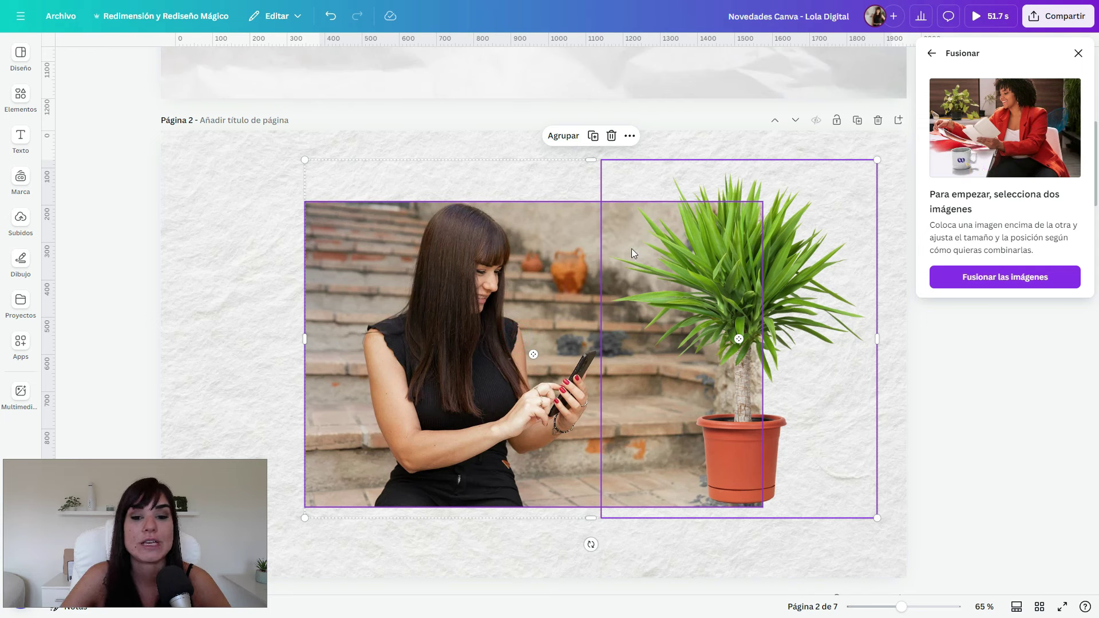
pyautogui.click(1001, 283)
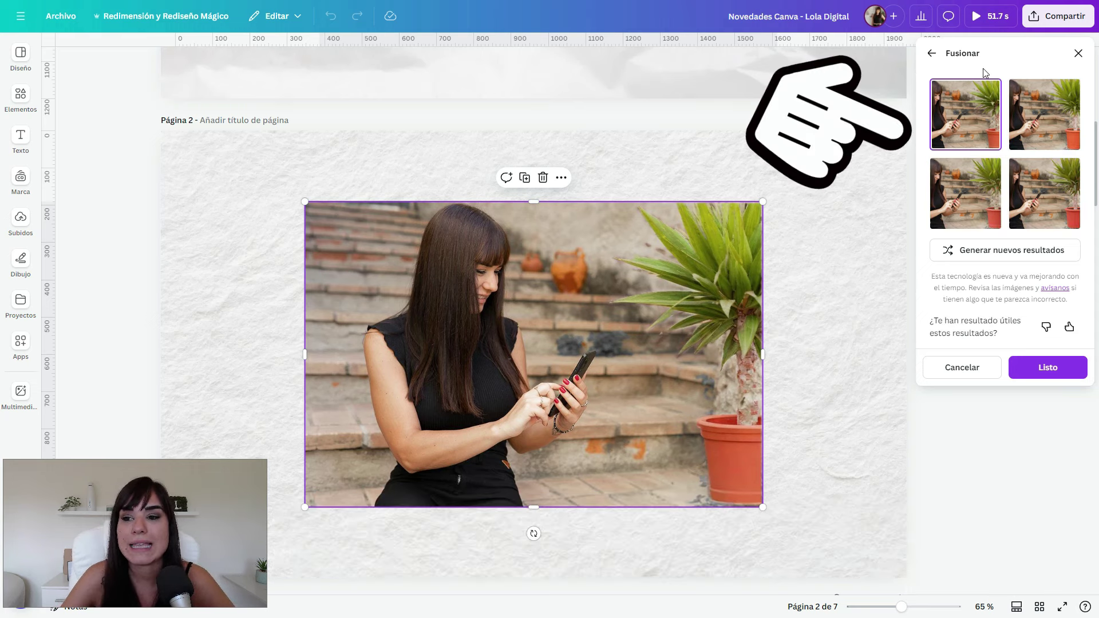
# - Compare the generated merge results and keep the second one in the first row
pyautogui.click(965, 193)
pyautogui.click(1050, 179)
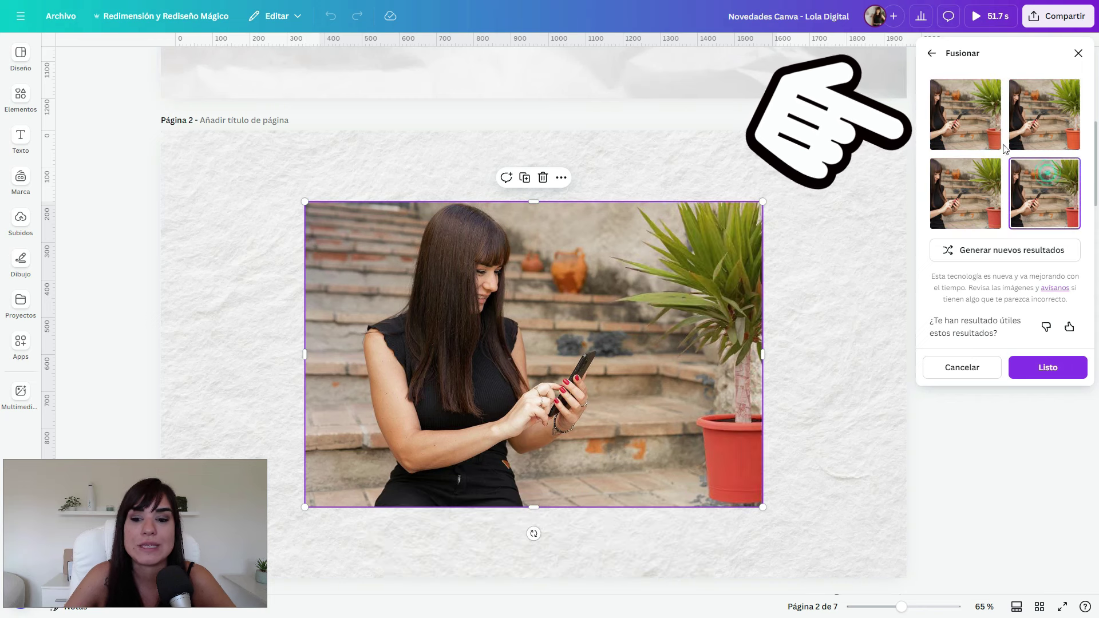
pyautogui.click(966, 115)
pyautogui.click(1035, 124)
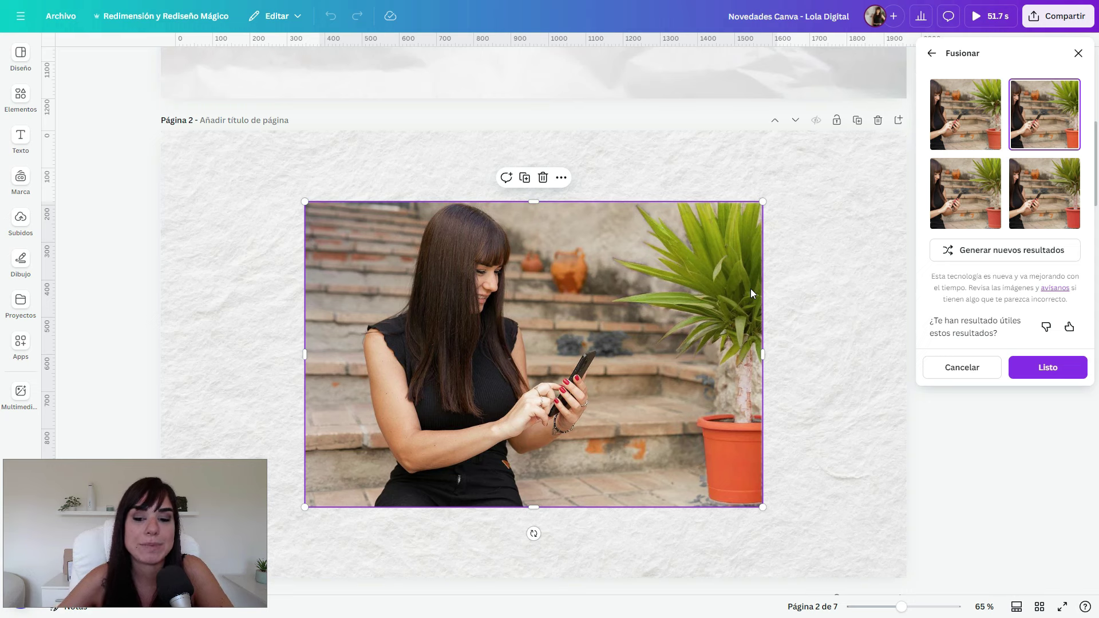
pyautogui.click(1048, 368)
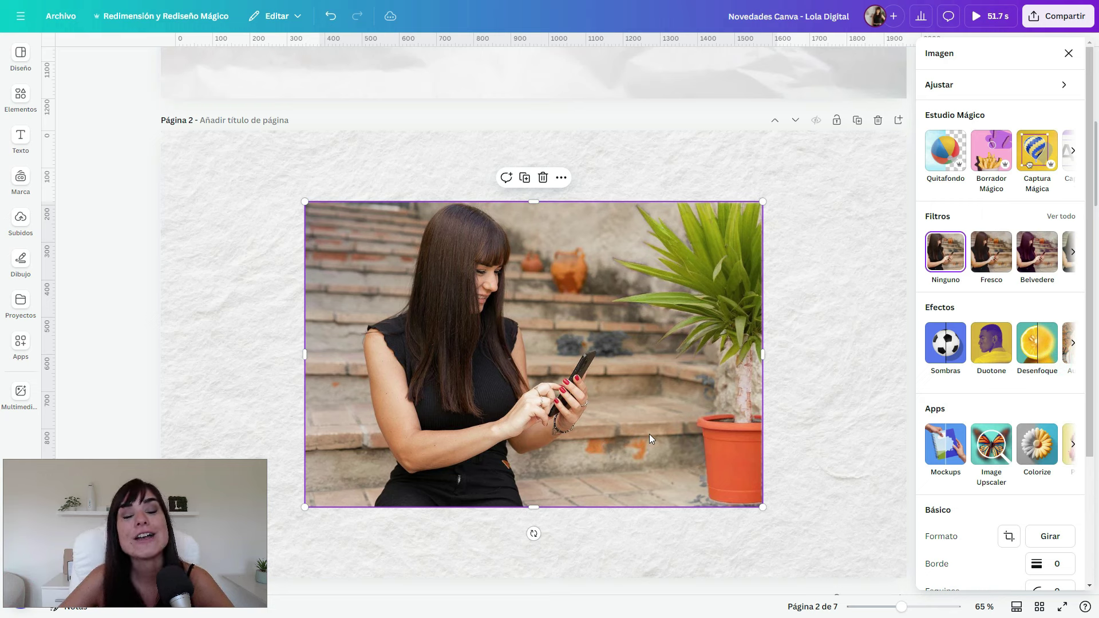
# - Open ColorMix on the merged photo and try its presets from Rainbow through Parakeet
pyautogui.click(1073, 444)
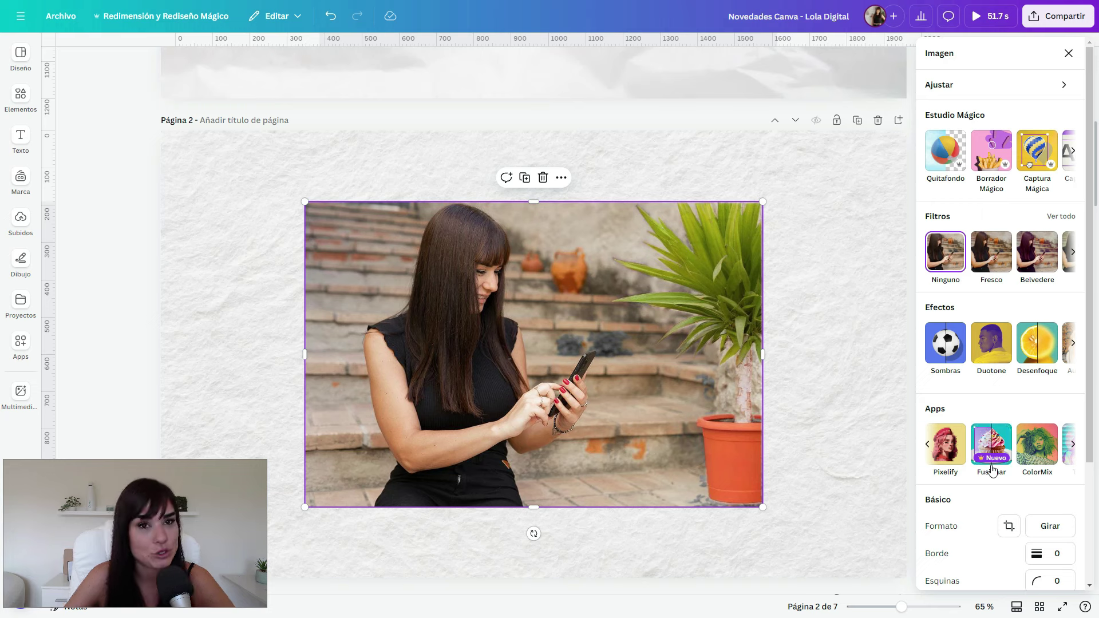
pyautogui.click(1037, 452)
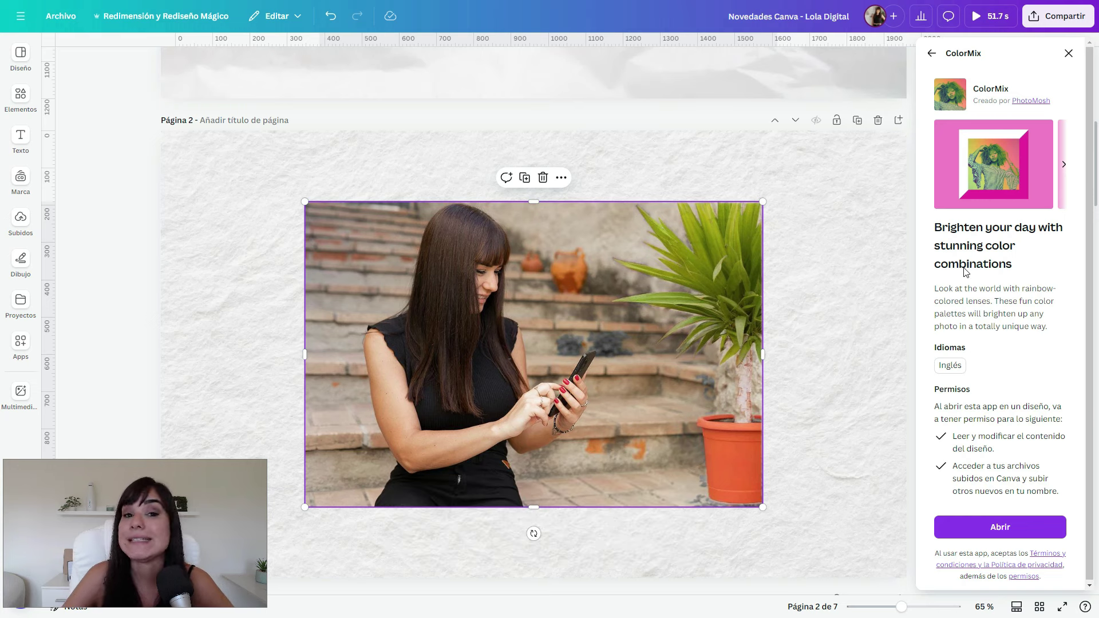
pyautogui.click(995, 536)
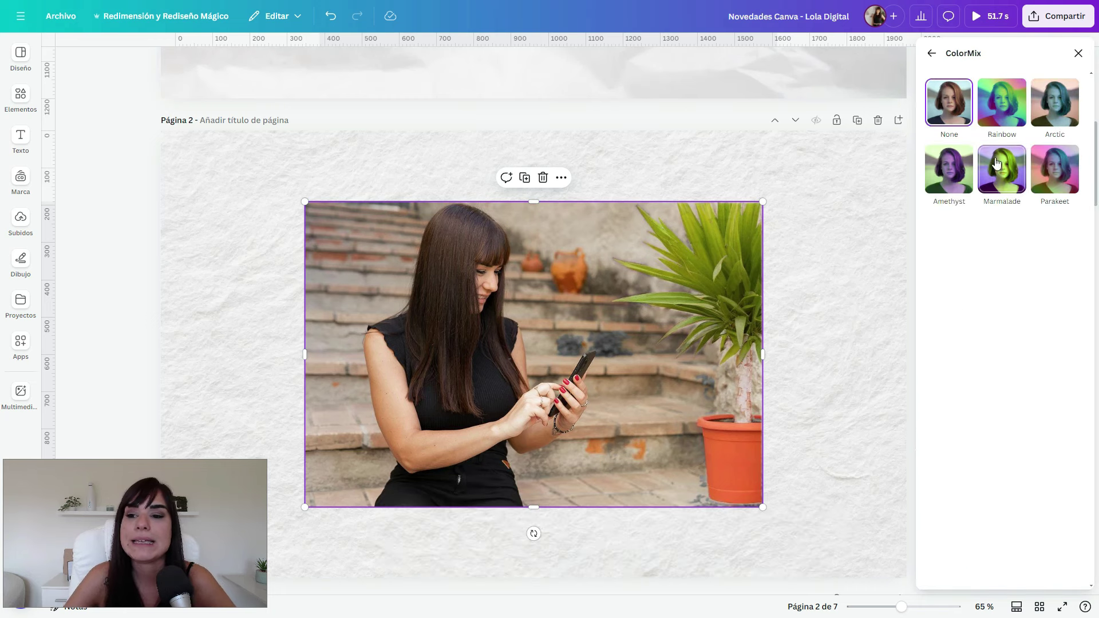
pyautogui.click(1010, 119)
pyautogui.click(1053, 106)
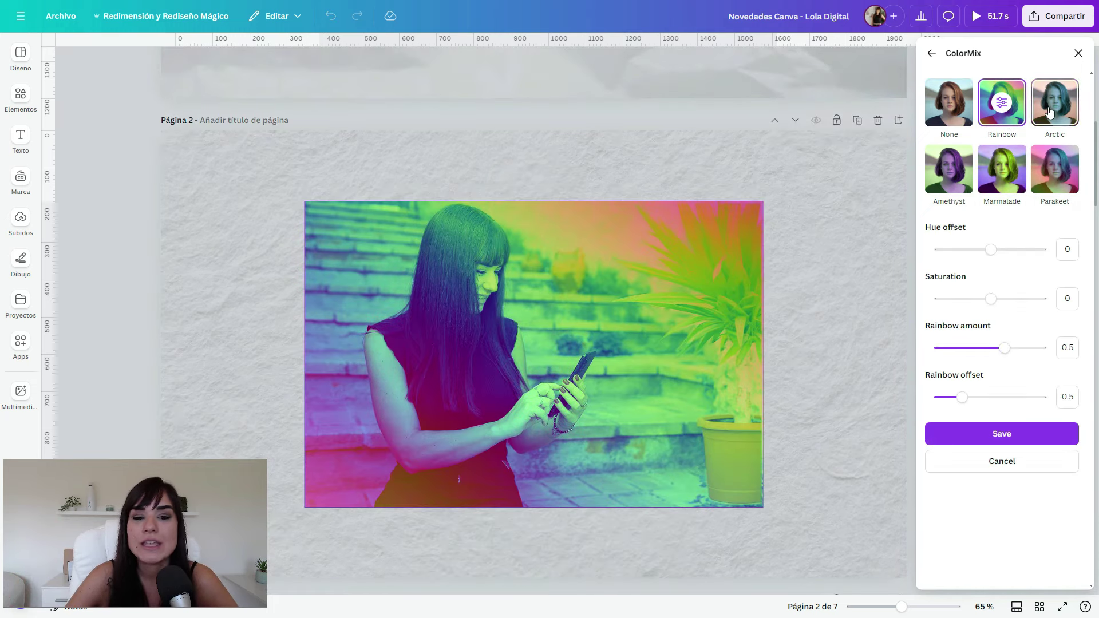
pyautogui.click(959, 172)
pyautogui.click(991, 181)
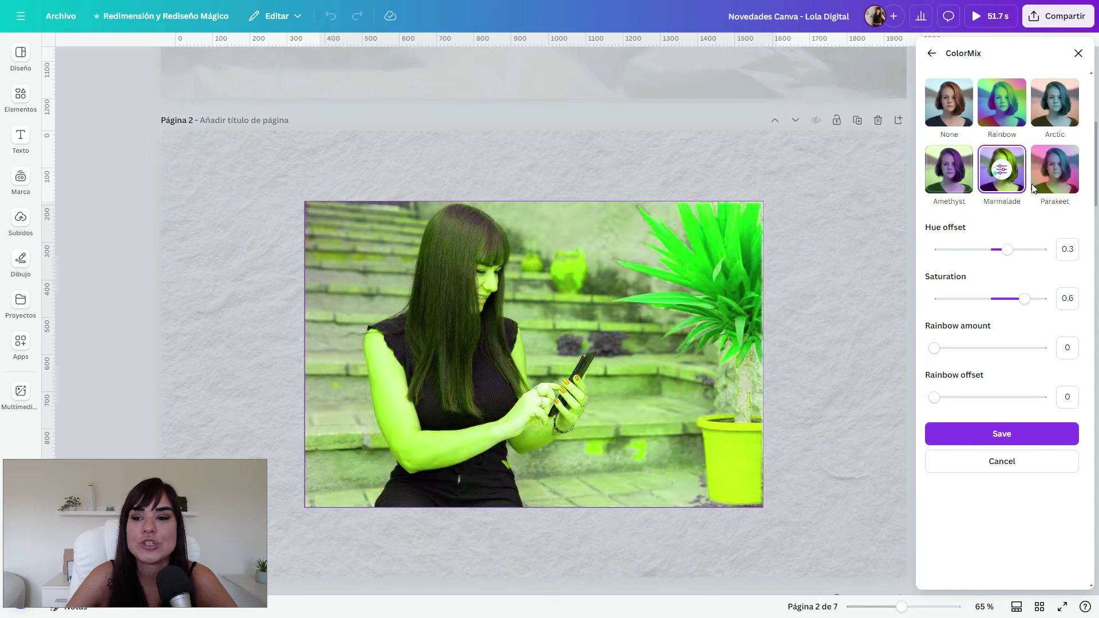
pyautogui.click(1041, 186)
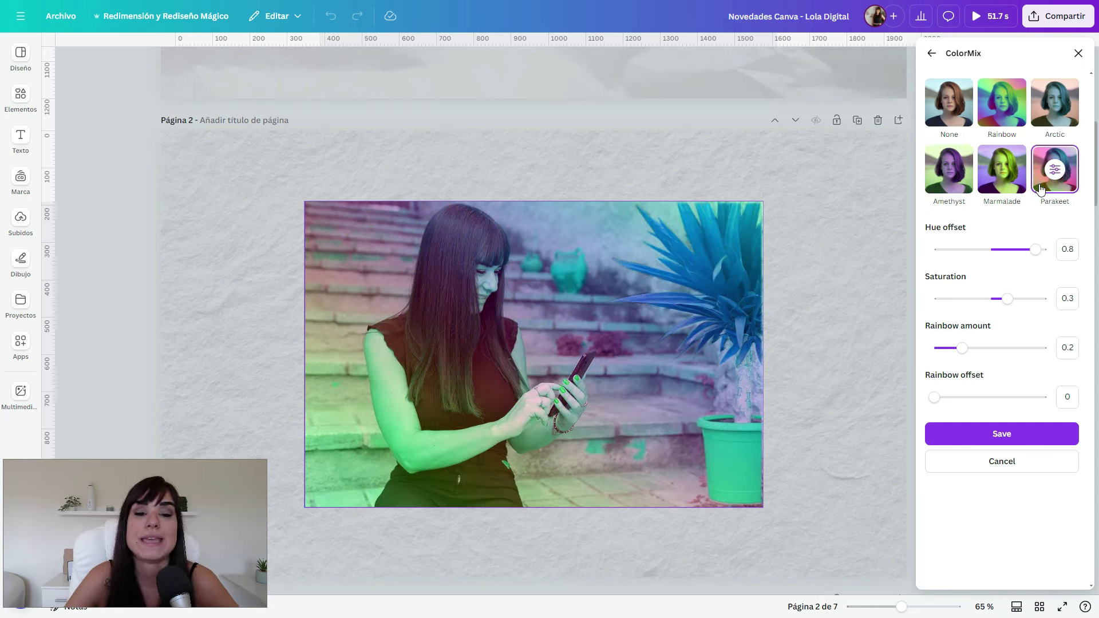
# - Adjust the Parakeet preset to hue offset 0.57, saturation 0.36 and rainbow amount 0.31, and raise its rainbow offset
pyautogui.moveTo(1031, 257)
pyautogui.mouseDown()
pyautogui.moveTo(968, 250)
pyautogui.moveTo(1026, 255)
pyautogui.mouseUp()
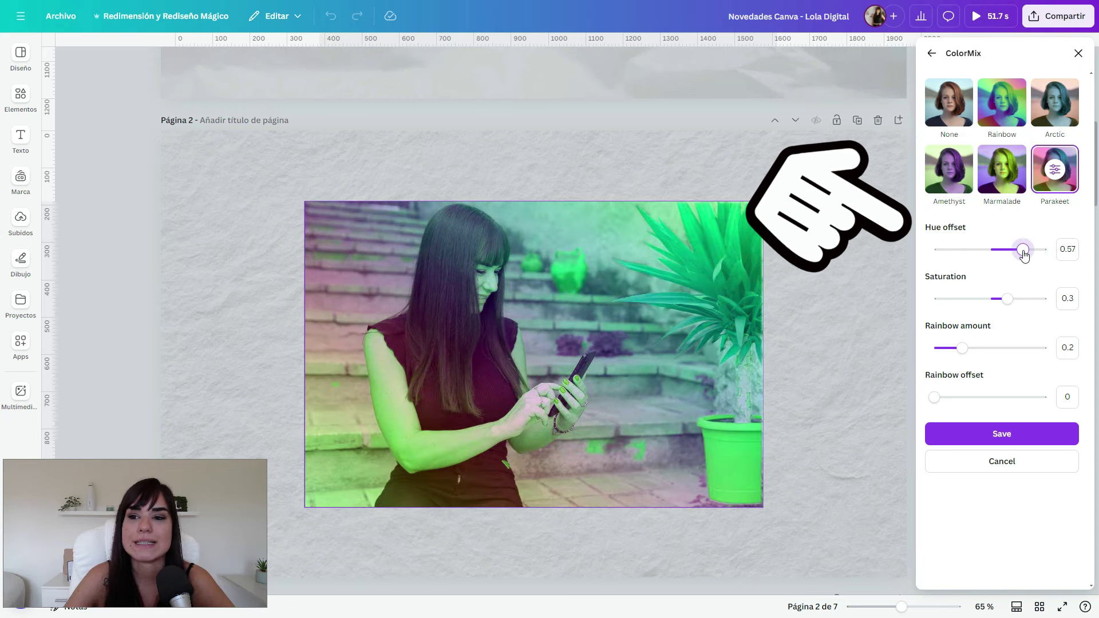
pyautogui.moveTo(1006, 300)
pyautogui.mouseDown()
pyautogui.moveTo(1025, 298)
pyautogui.moveTo(1011, 298)
pyautogui.mouseUp()
pyautogui.moveTo(968, 352)
pyautogui.mouseDown()
pyautogui.moveTo(981, 348)
pyautogui.moveTo(939, 350)
pyautogui.moveTo(1040, 357)
pyautogui.moveTo(975, 351)
pyautogui.mouseUp()
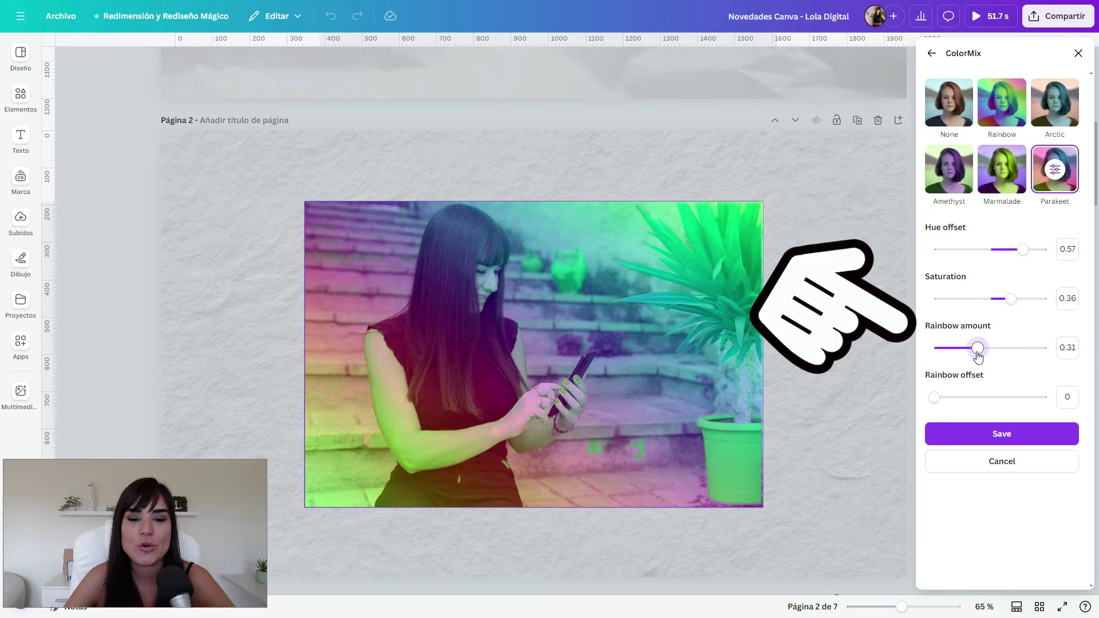
pyautogui.moveTo(935, 397)
pyautogui.mouseDown()
pyautogui.moveTo(1061, 399)
pyautogui.moveTo(924, 405)
pyautogui.moveTo(944, 411)
pyautogui.mouseUp()
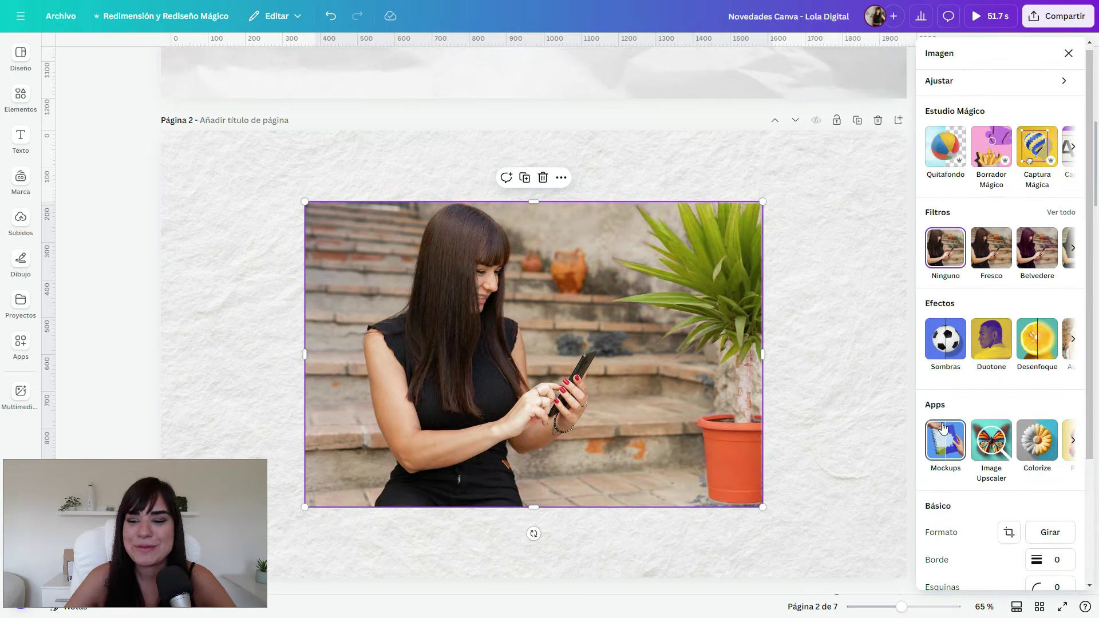
# - Open Trippy on the photo and preview the Radiate, Split, Opal and Trace presets, settling on Split
pyautogui.click(1073, 441)
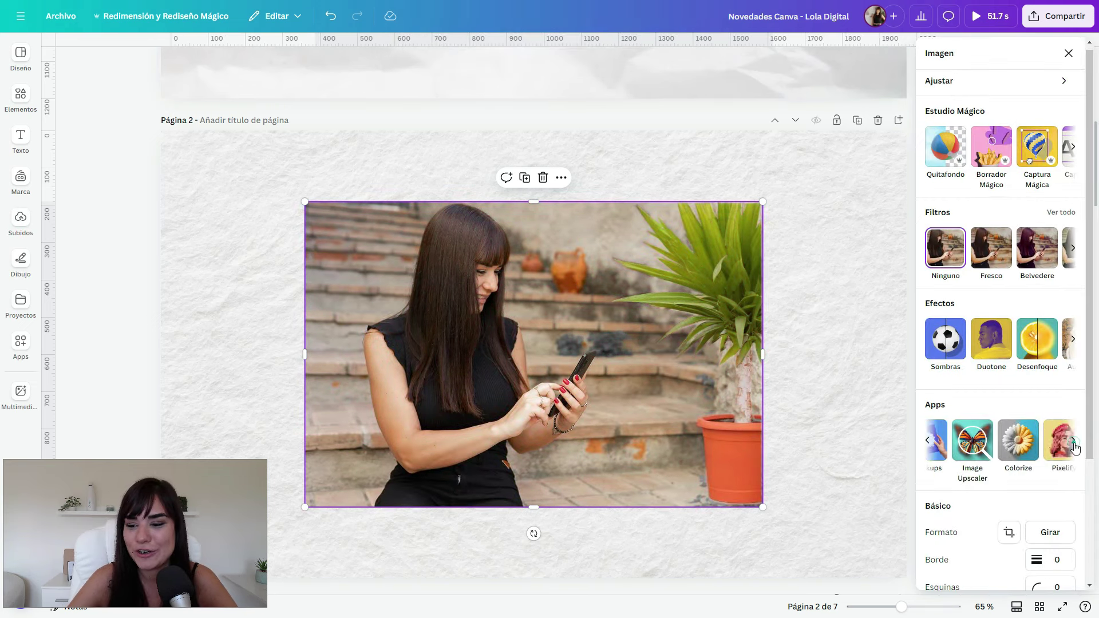
pyautogui.click(1074, 442)
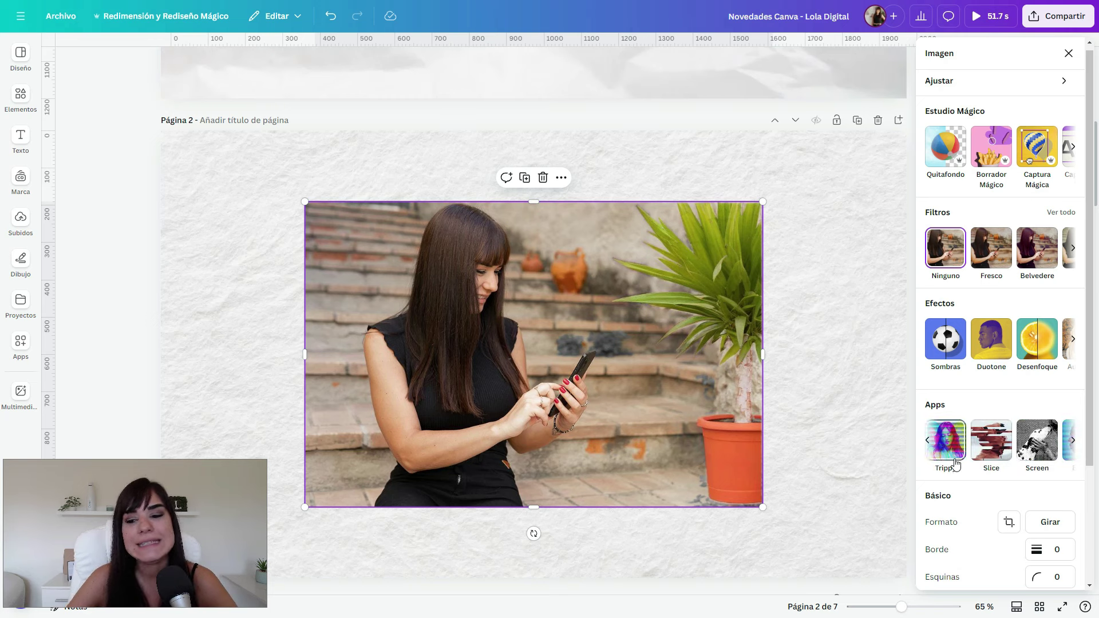
pyautogui.click(951, 440)
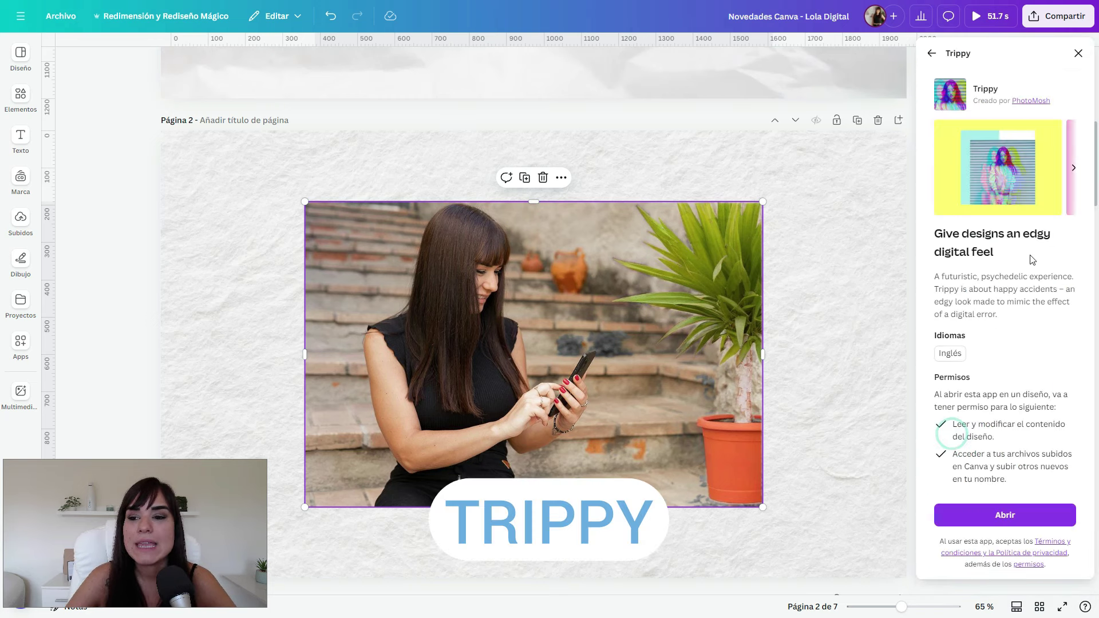
pyautogui.click(1022, 516)
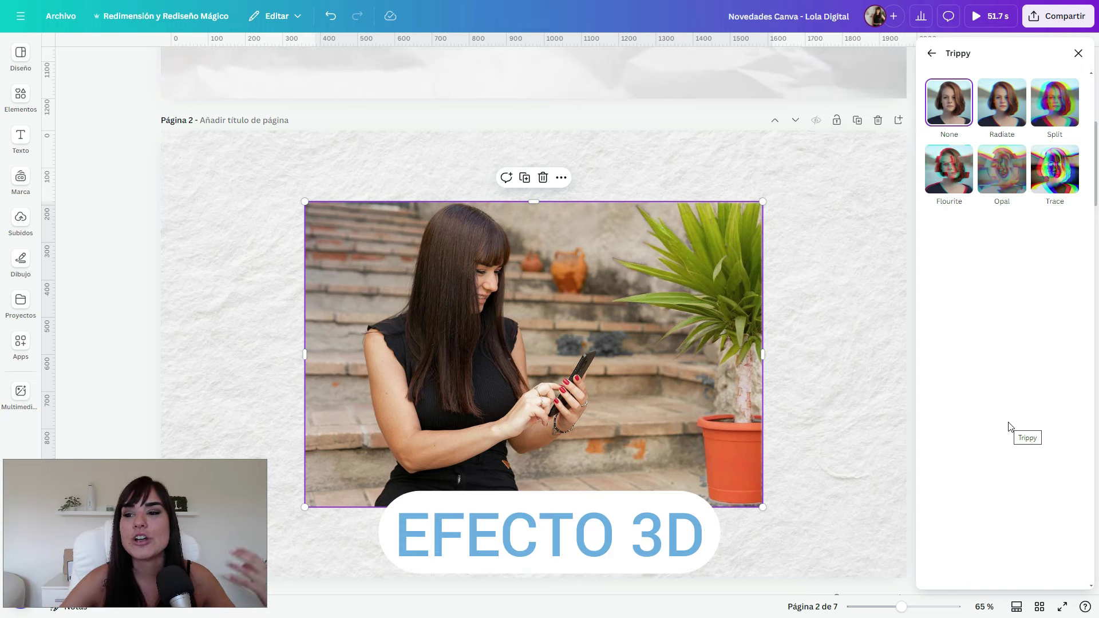
pyautogui.click(1015, 110)
pyautogui.click(1059, 111)
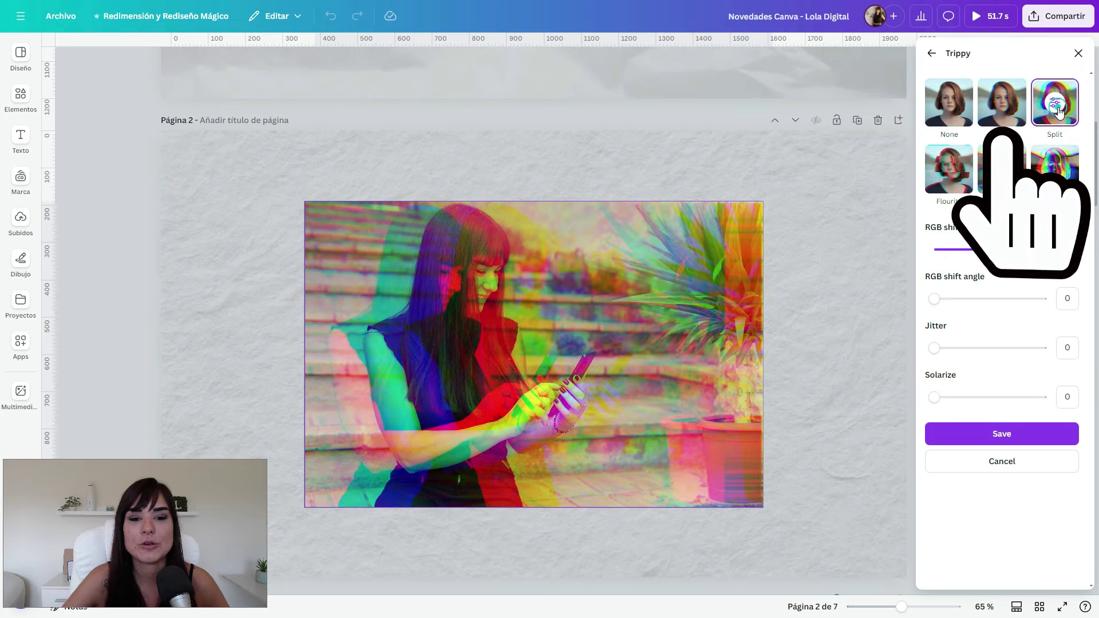
pyautogui.click(1002, 169)
pyautogui.click(1043, 180)
pyautogui.click(1053, 103)
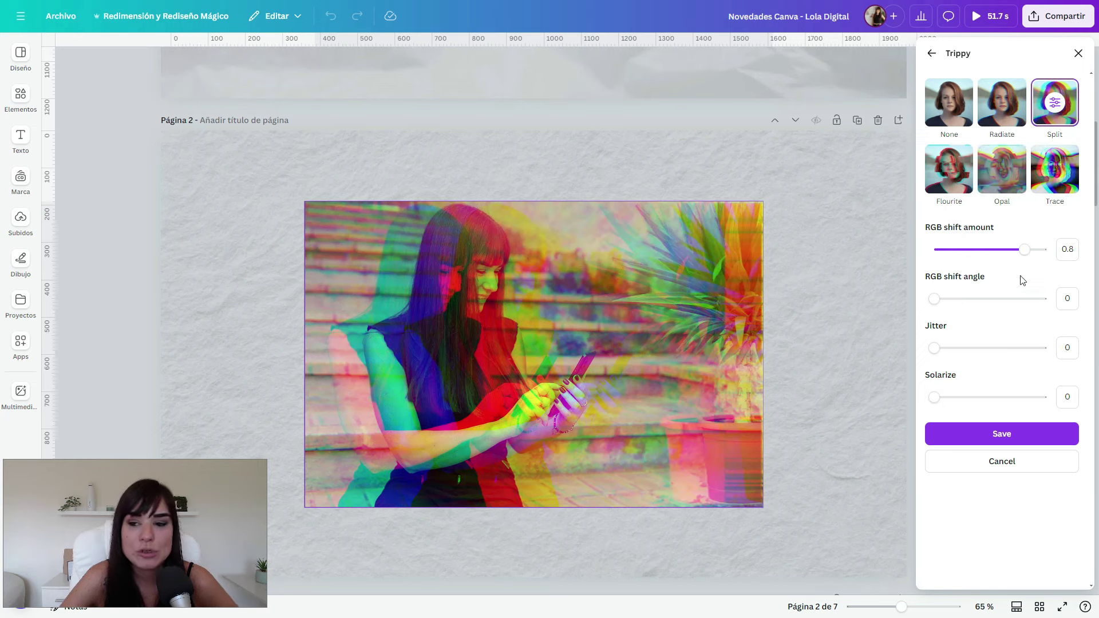
# - Try the Split preset with RGB shift amount 0.24, RGB shift angle 0.2, jitter 0 and solarize 0, and leave Trippy without saving
pyautogui.moveTo(1023, 250); pyautogui.dragTo(963, 253)
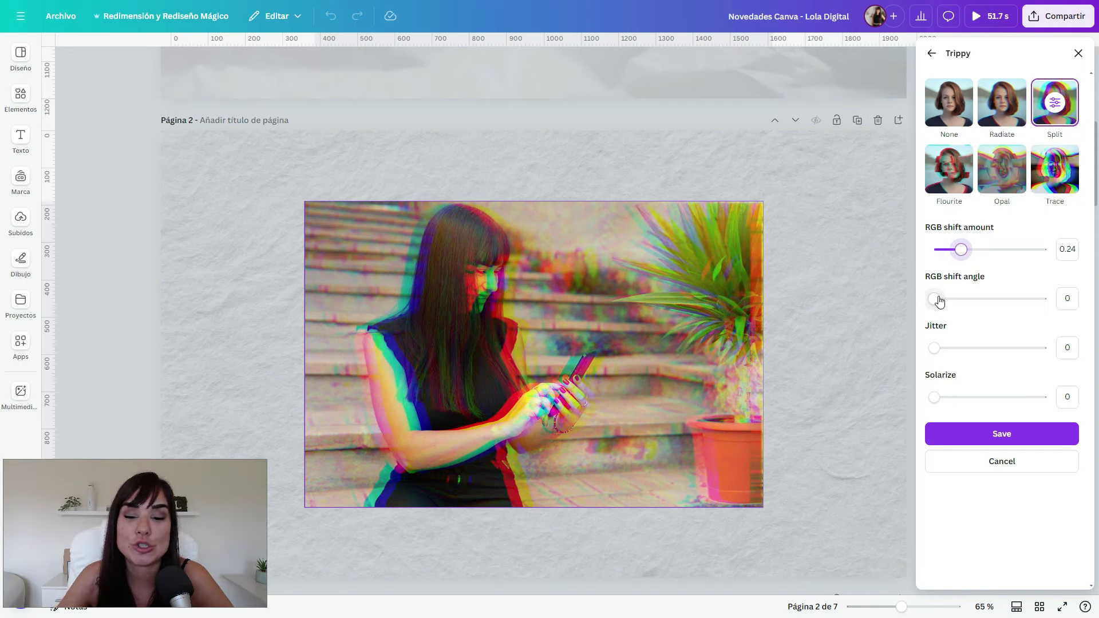
pyautogui.moveTo(940, 302)
pyautogui.mouseDown()
pyautogui.moveTo(974, 294)
pyautogui.moveTo(957, 298)
pyautogui.mouseUp()
pyautogui.moveTo(936, 349)
pyautogui.mouseDown()
pyautogui.moveTo(1009, 353)
pyautogui.moveTo(934, 350)
pyautogui.mouseUp()
pyautogui.moveTo(934, 397); pyautogui.dragTo(893, 401)
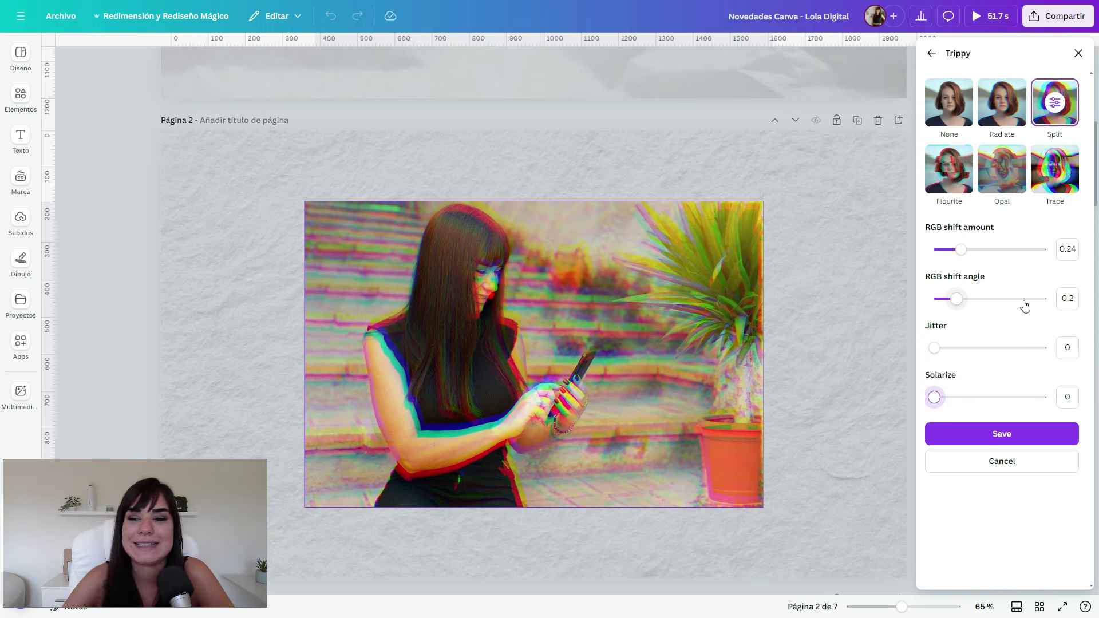
pyautogui.click(933, 55)
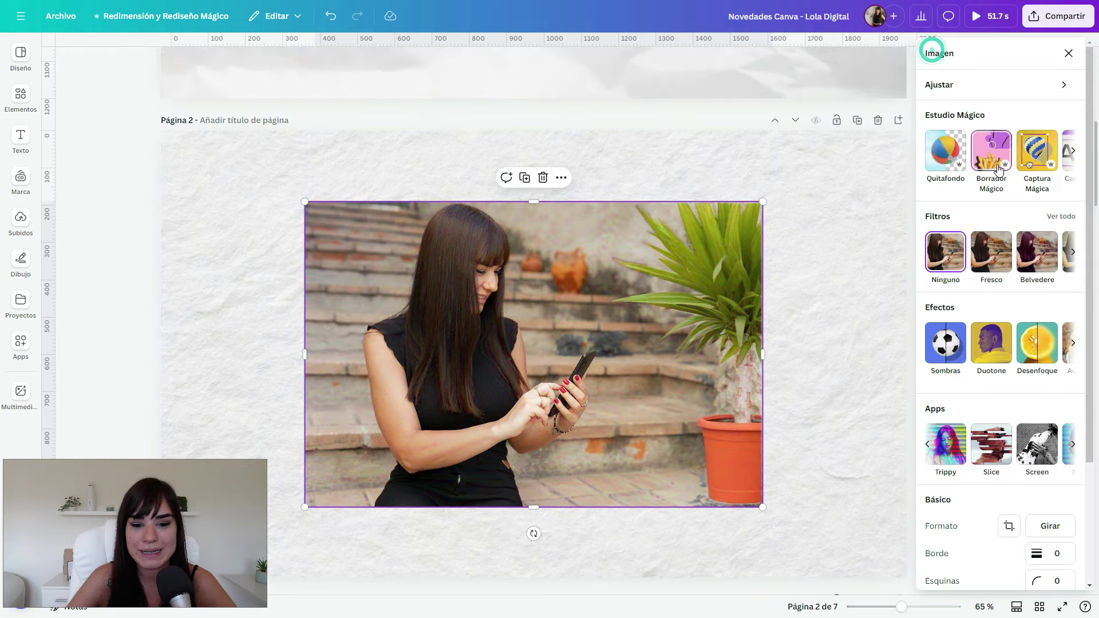
# - Open Slice on the photo and preview the Chipped, Sliced and Minced presets, settling on Sliced
pyautogui.click(990, 451)
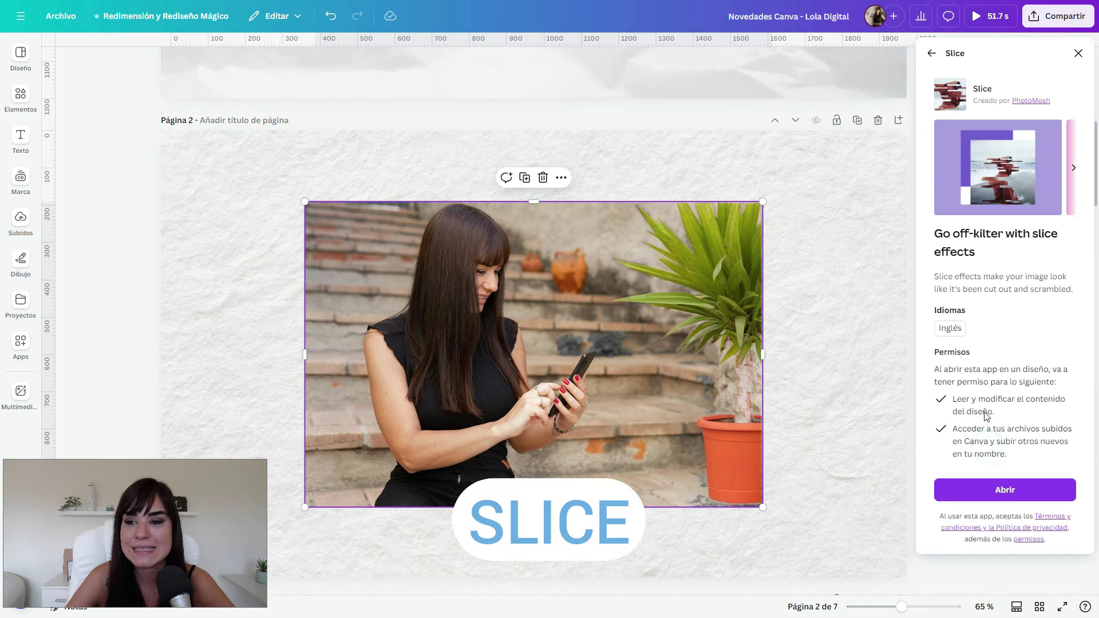
pyautogui.click(1011, 493)
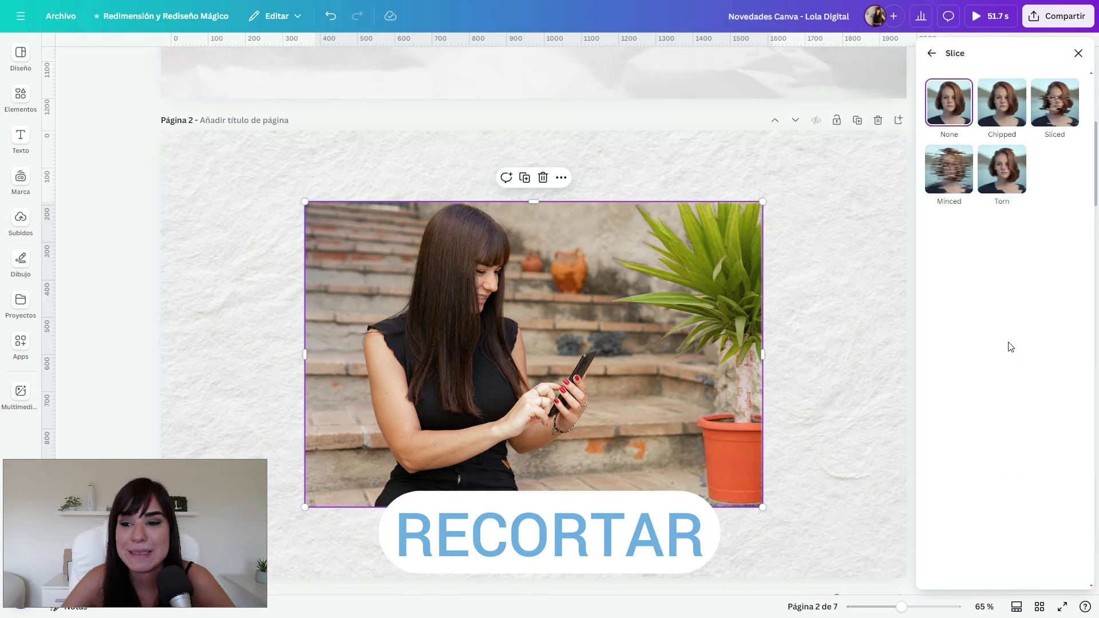
pyautogui.click(1005, 105)
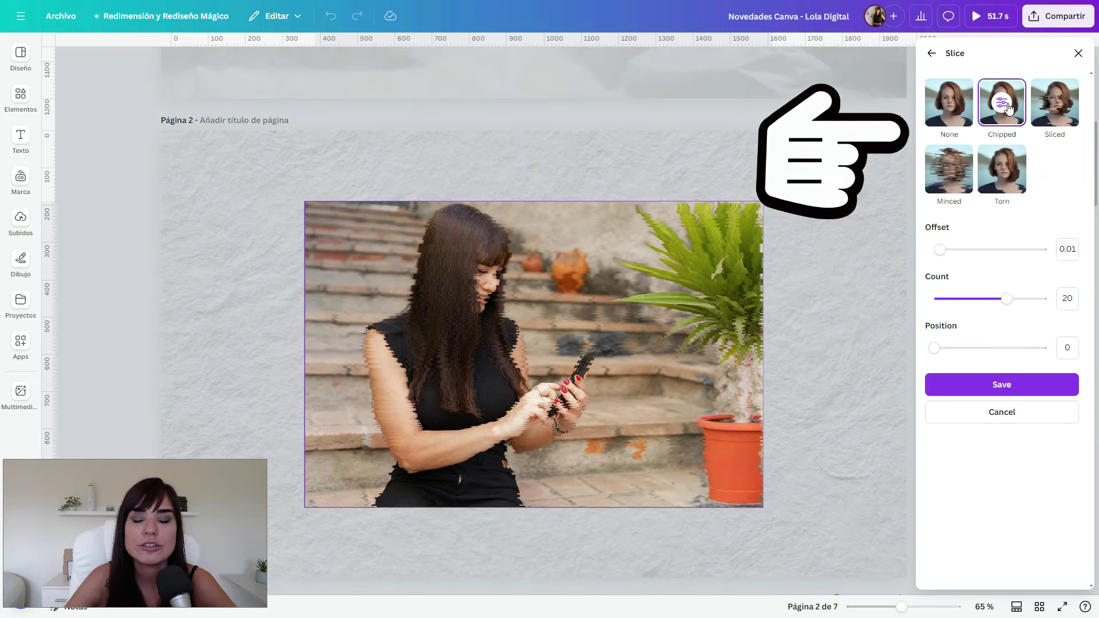
pyautogui.click(1054, 106)
pyautogui.click(967, 171)
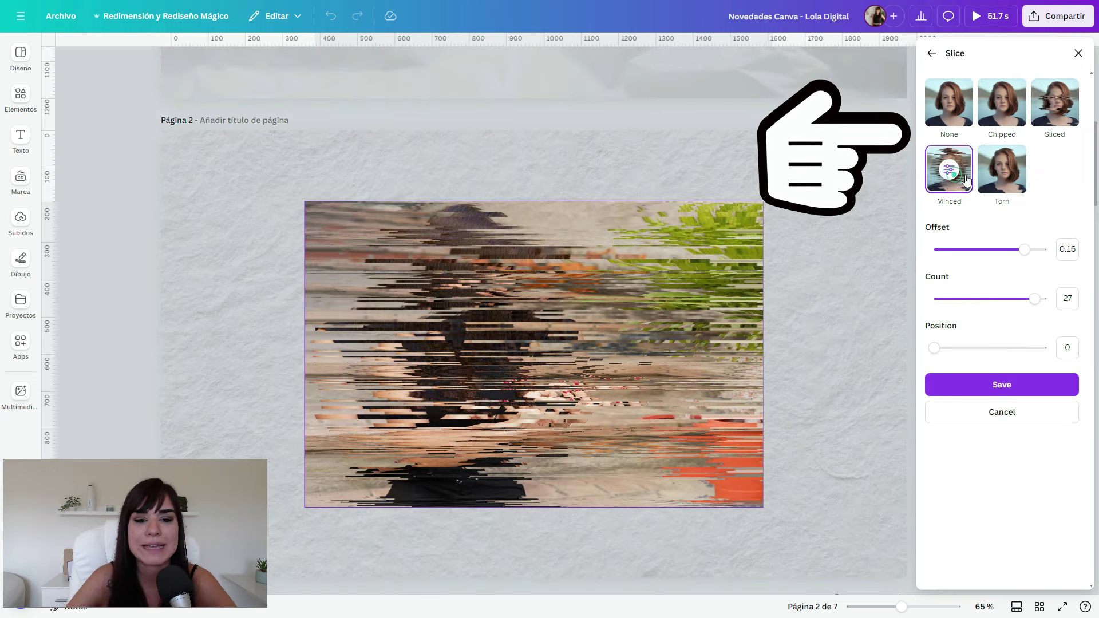
pyautogui.click(1046, 118)
# - Try the Sliced preset with offset 0.17, count 11 and position 0.04, and leave Slice without saving
pyautogui.moveTo(994, 249); pyautogui.dragTo(1029, 250)
pyautogui.moveTo(967, 298)
pyautogui.mouseDown()
pyautogui.moveTo(1033, 300)
pyautogui.moveTo(972, 308)
pyautogui.mouseUp()
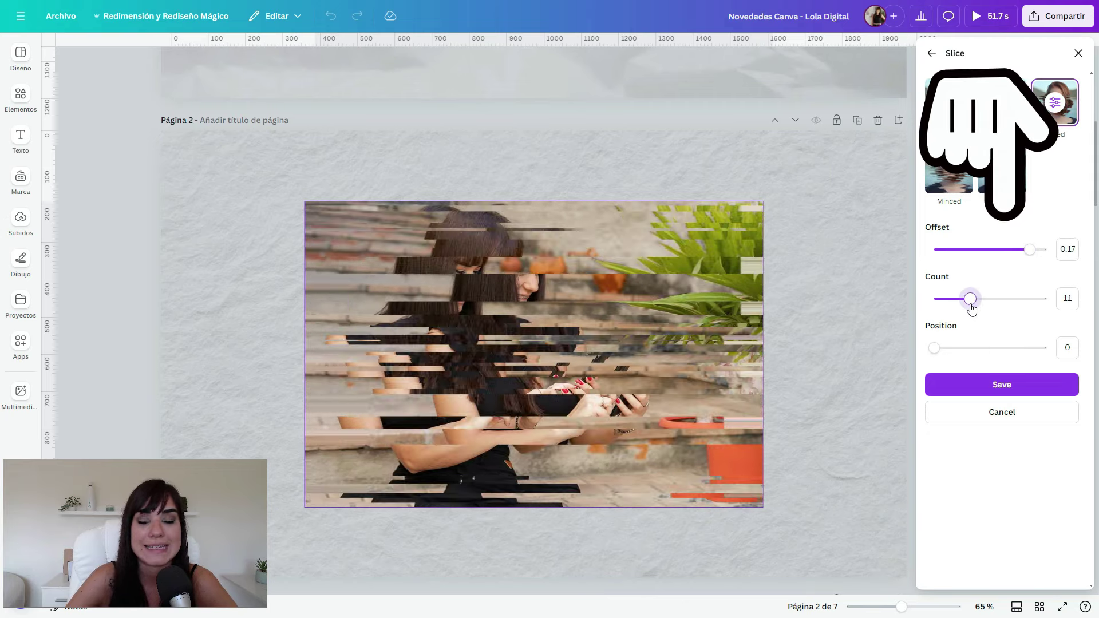
pyautogui.moveTo(935, 348)
pyautogui.mouseDown()
pyautogui.moveTo(1004, 349)
pyautogui.moveTo(942, 354)
pyautogui.mouseUp()
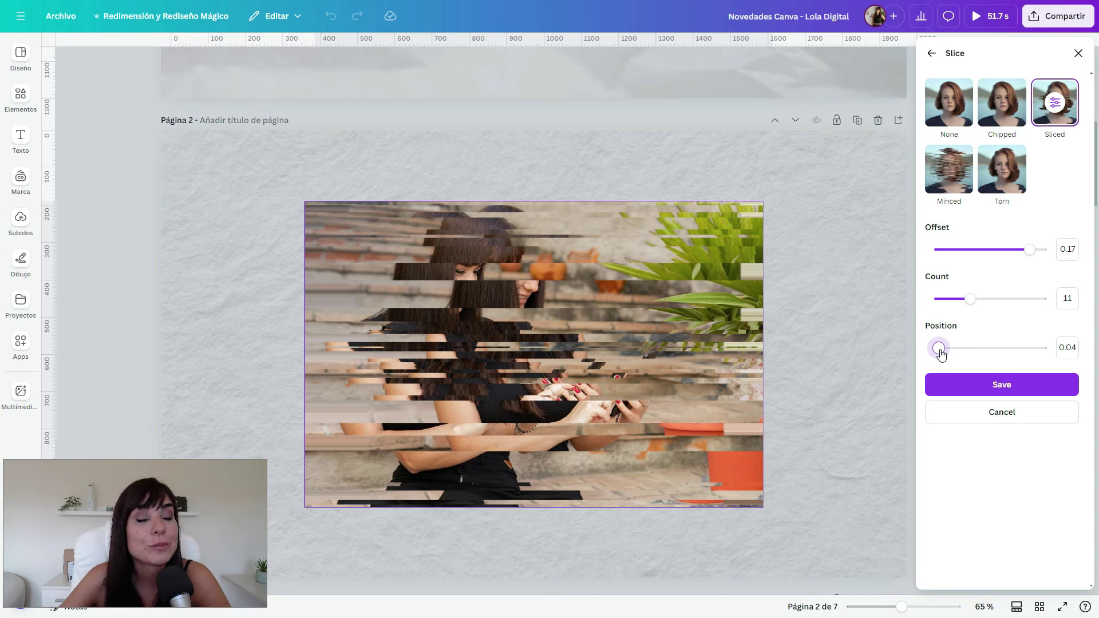
pyautogui.click(931, 53)
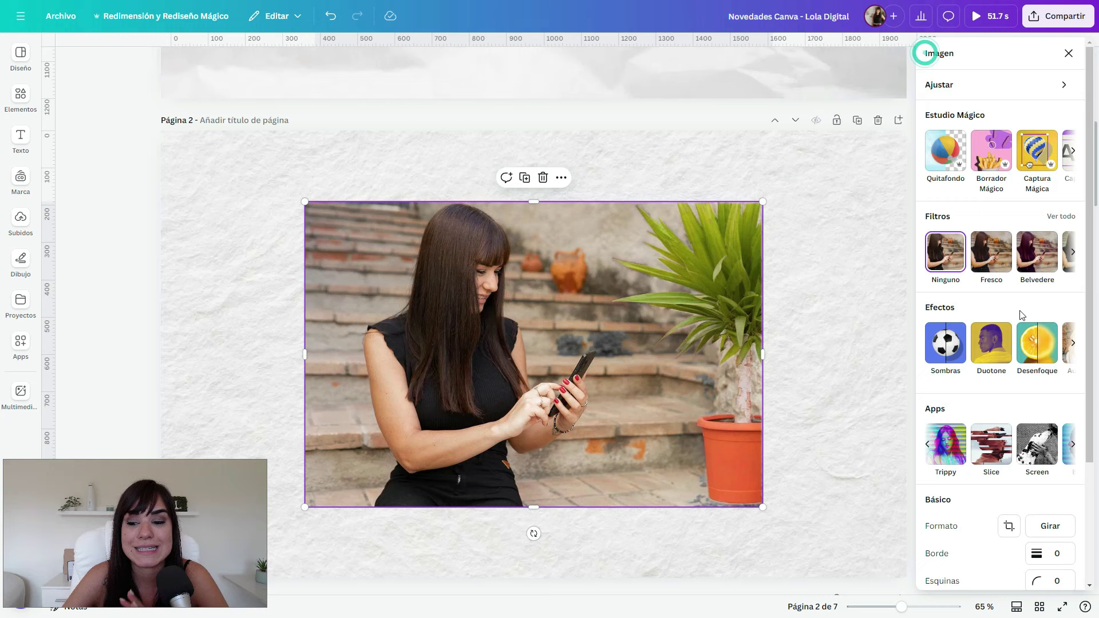
# - Open Screen on the photo and preview the Halftone, Semitone, Lino and Corduroy presets, settling on Semitone
pyautogui.click(1040, 450)
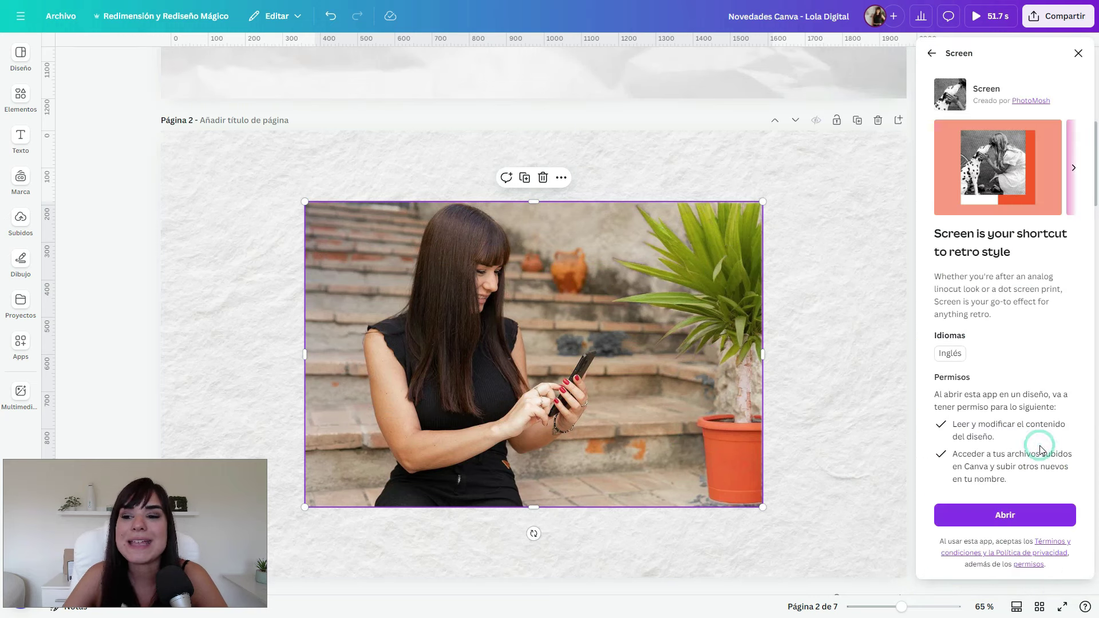
pyautogui.click(1023, 510)
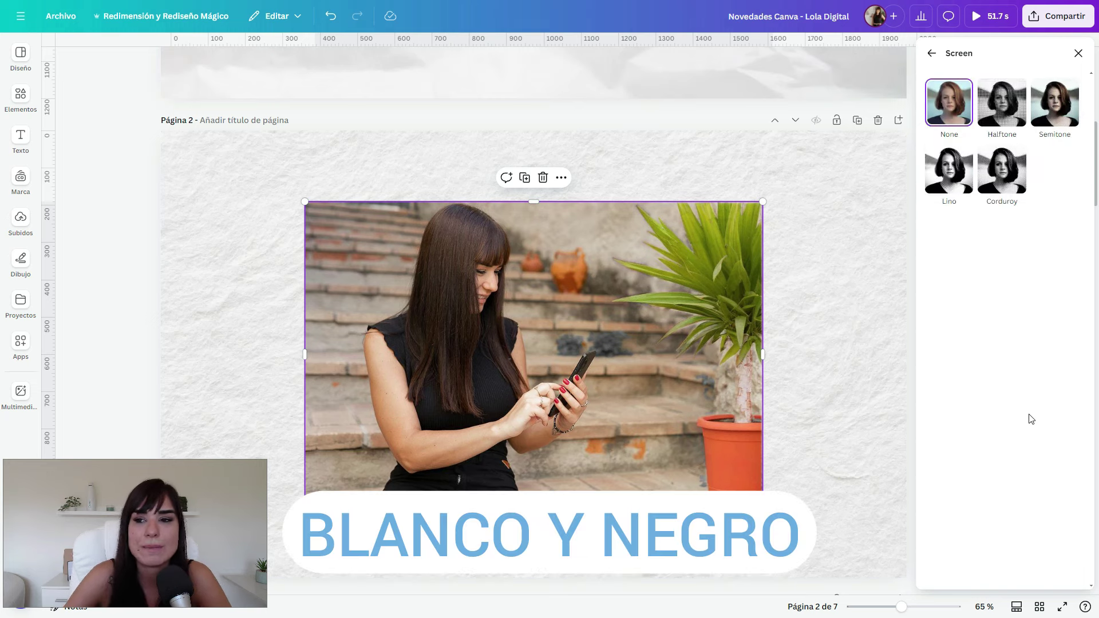
pyautogui.click(1005, 123)
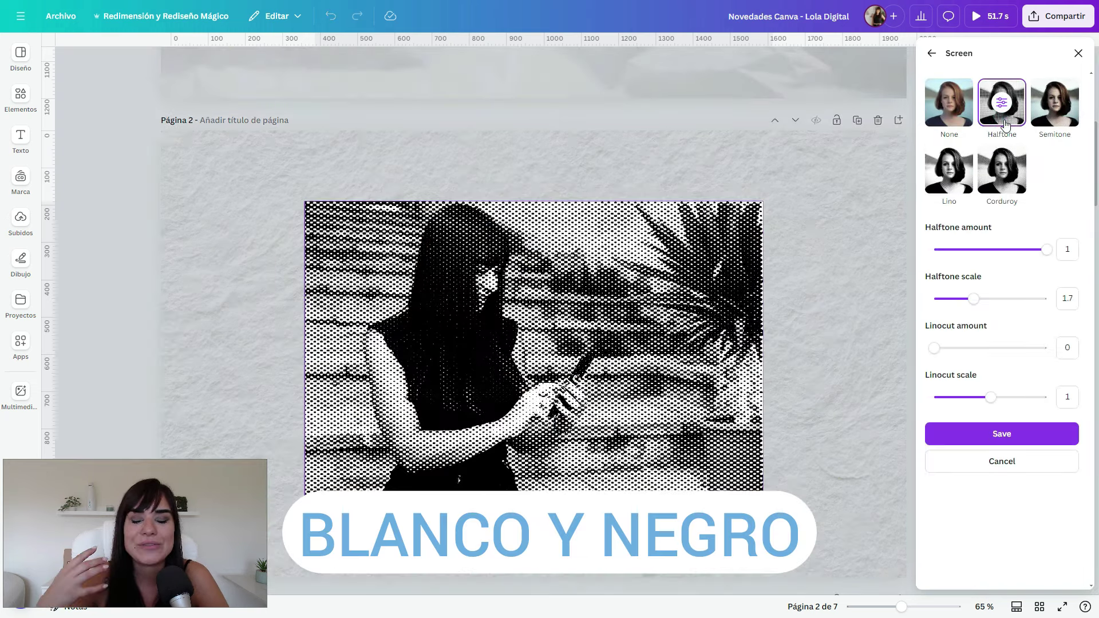
pyautogui.click(1056, 103)
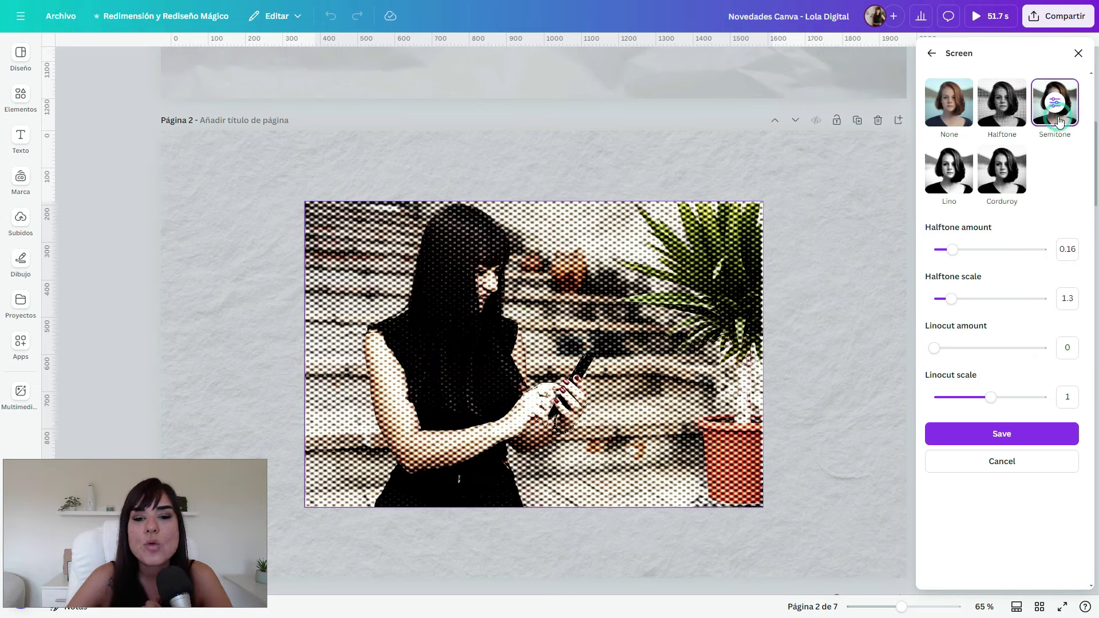
pyautogui.click(948, 171)
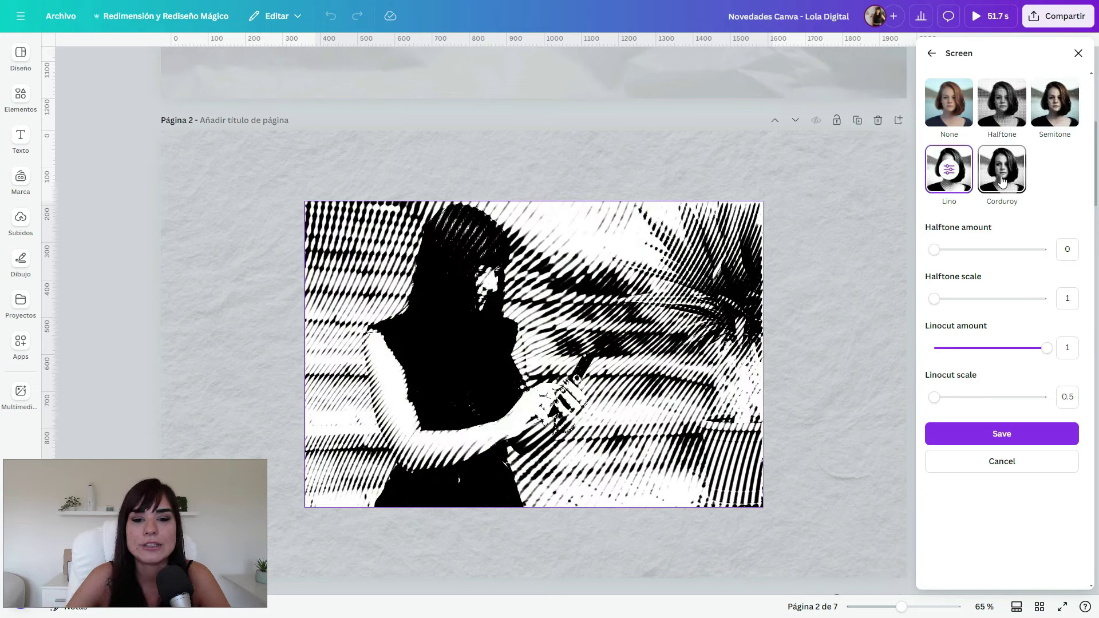
pyautogui.click(1002, 169)
pyautogui.click(1055, 103)
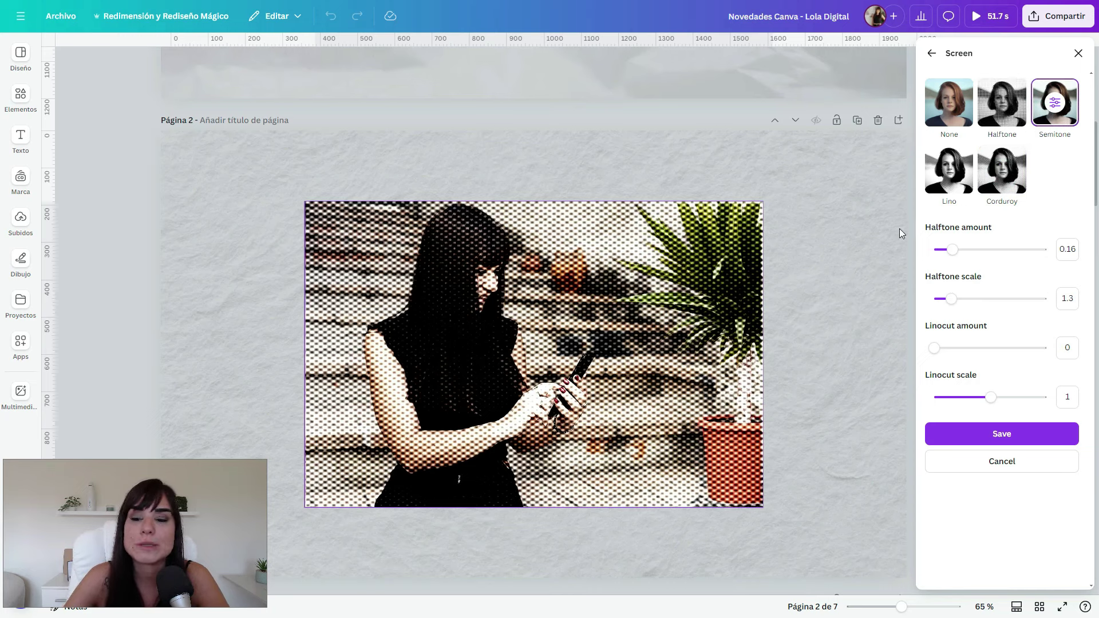
# - Try the Semitone preset with halftone amount 0.23, halftone scale 1.59, linocut amount 0 and linocut scale 0.94, and leave Screen without saving
pyautogui.moveTo(952, 249)
pyautogui.mouseDown()
pyautogui.moveTo(1006, 254)
pyautogui.moveTo(960, 250)
pyautogui.mouseUp()
pyautogui.moveTo(951, 299)
pyautogui.mouseDown()
pyautogui.moveTo(962, 300)
pyautogui.moveTo(914, 304)
pyautogui.moveTo(967, 301)
pyautogui.mouseUp()
pyautogui.click(937, 352)
pyautogui.moveTo(937, 348); pyautogui.dragTo(902, 360)
pyautogui.moveTo(988, 396)
pyautogui.mouseDown()
pyautogui.moveTo(1026, 397)
pyautogui.moveTo(964, 399)
pyautogui.moveTo(984, 398)
pyautogui.mouseUp()
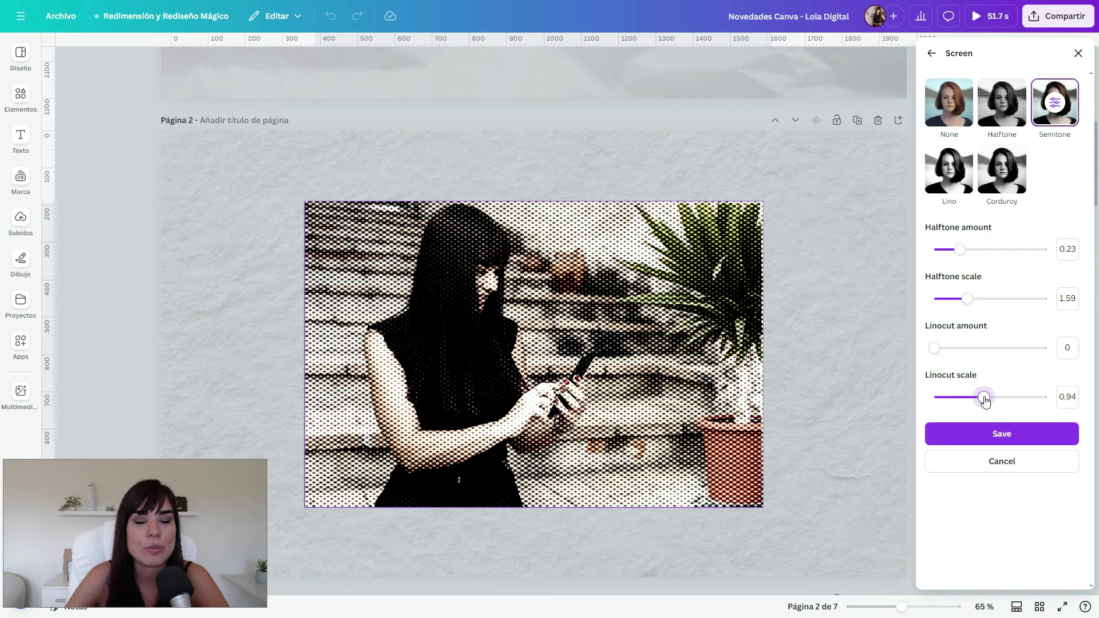
pyautogui.click(932, 54)
# - Open BadTV on the photo, preview the Retro, Tube, Fuzz, VHS and Warp presets, and leave without saving
pyautogui.click(1074, 444)
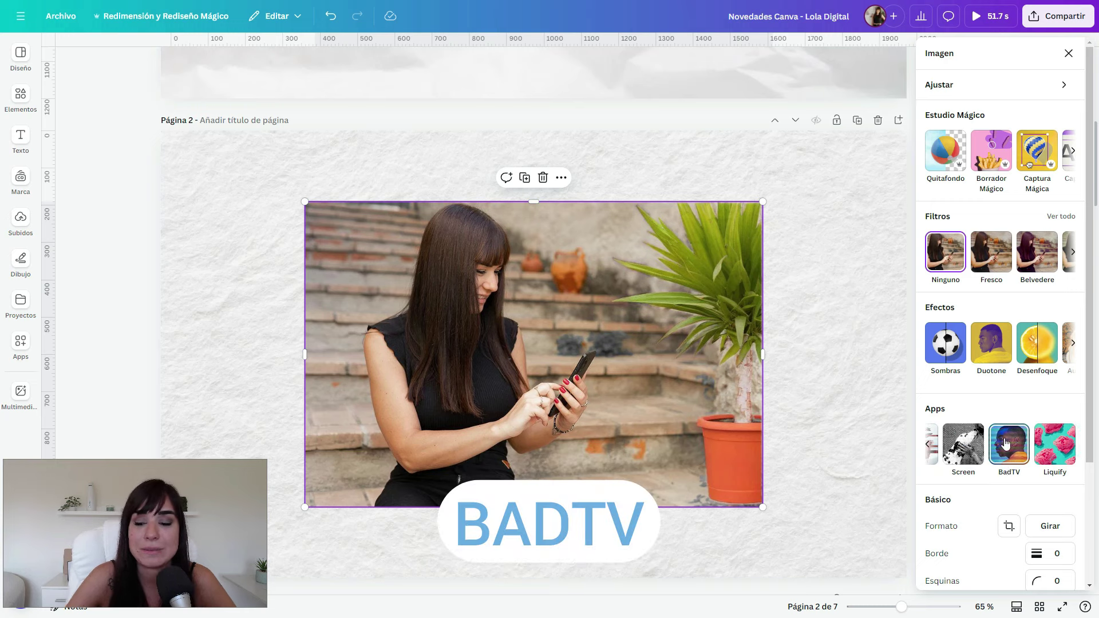
pyautogui.hscroll(-3, 1005, 458)
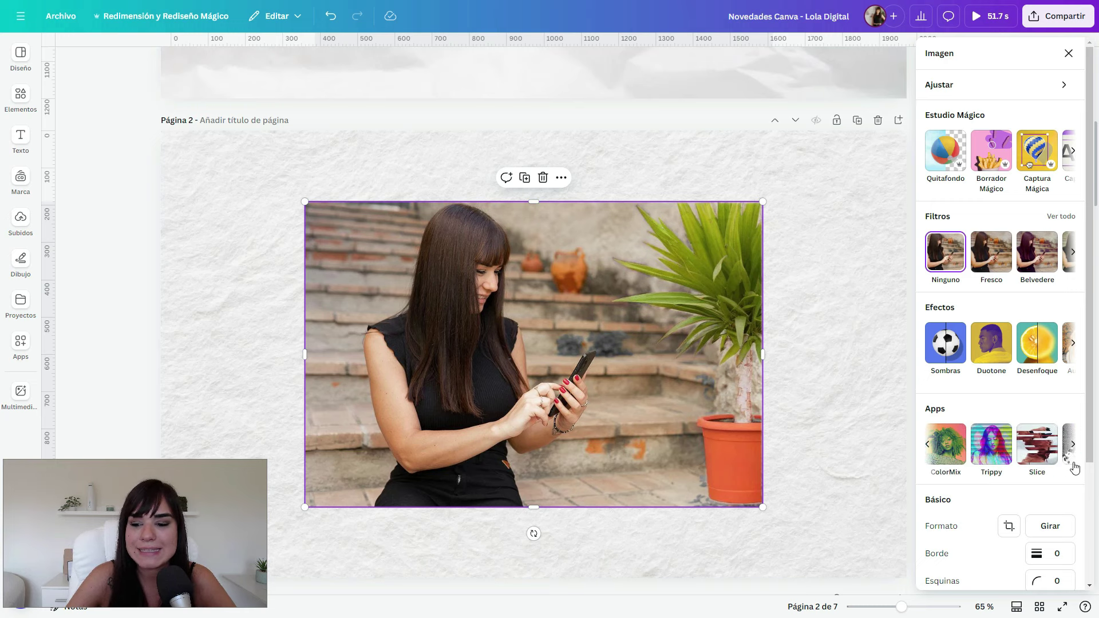
pyautogui.click(1075, 446)
pyautogui.click(1004, 453)
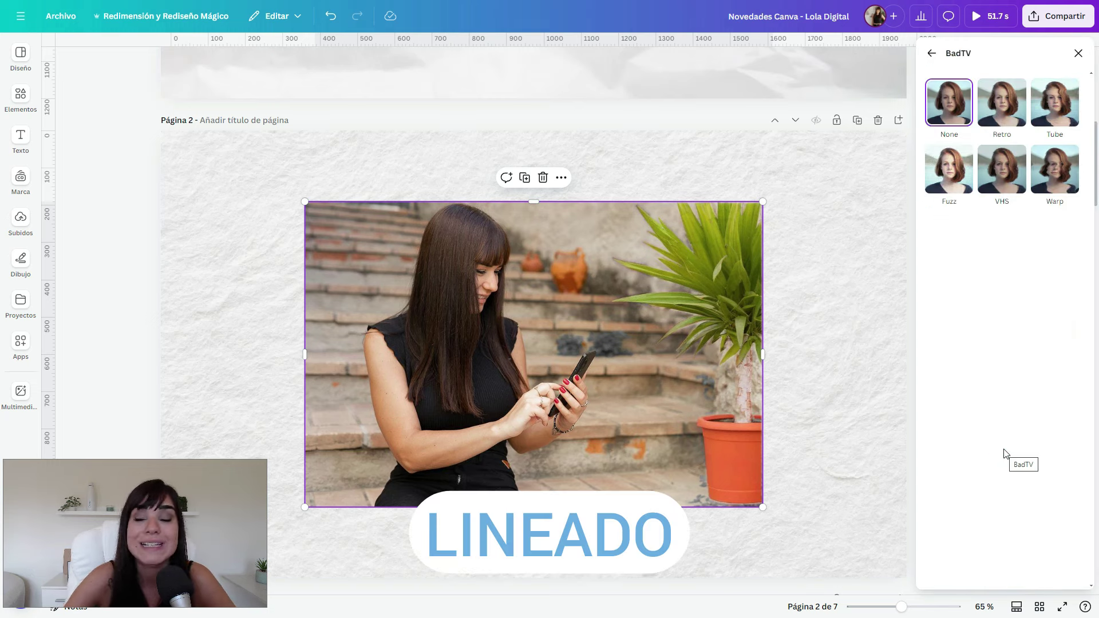
pyautogui.click(1008, 121)
pyautogui.click(1043, 114)
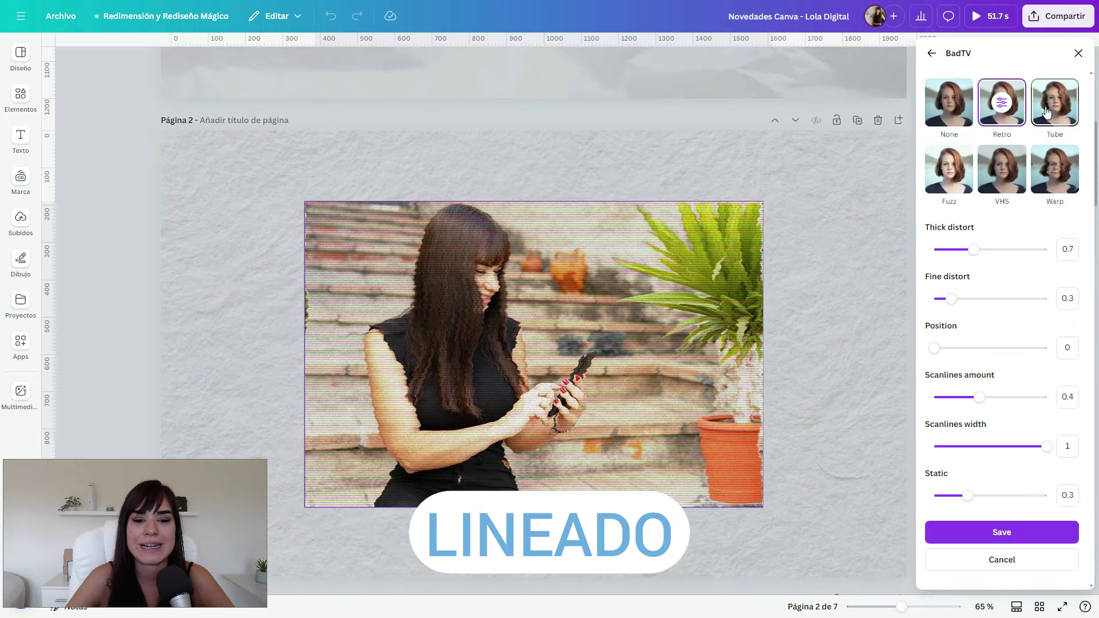
pyautogui.click(948, 169)
pyautogui.click(1002, 169)
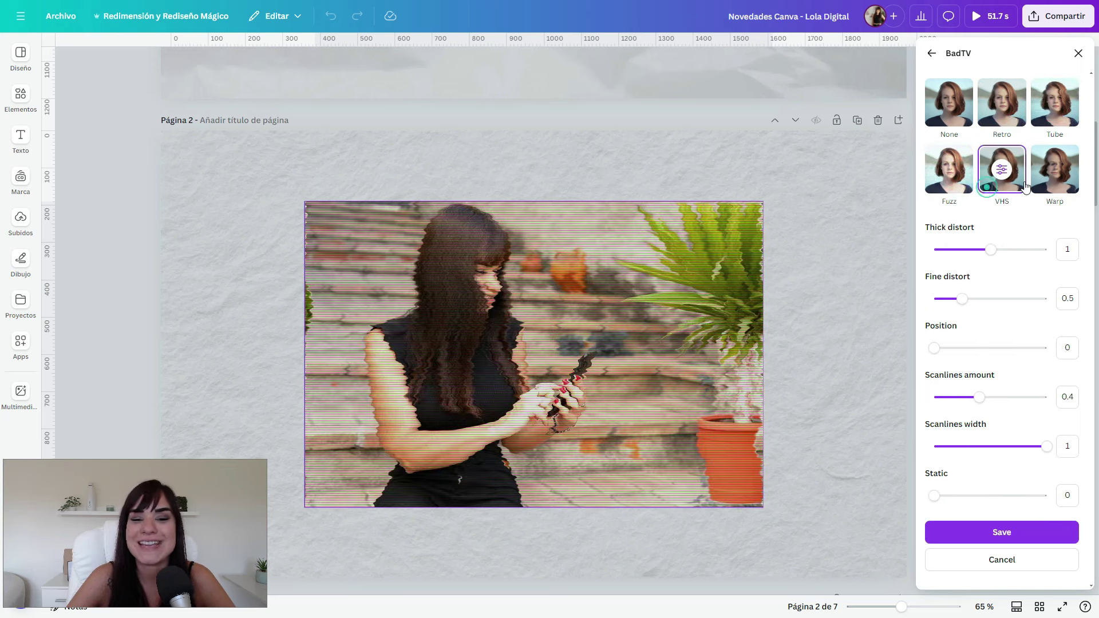
pyautogui.click(1039, 176)
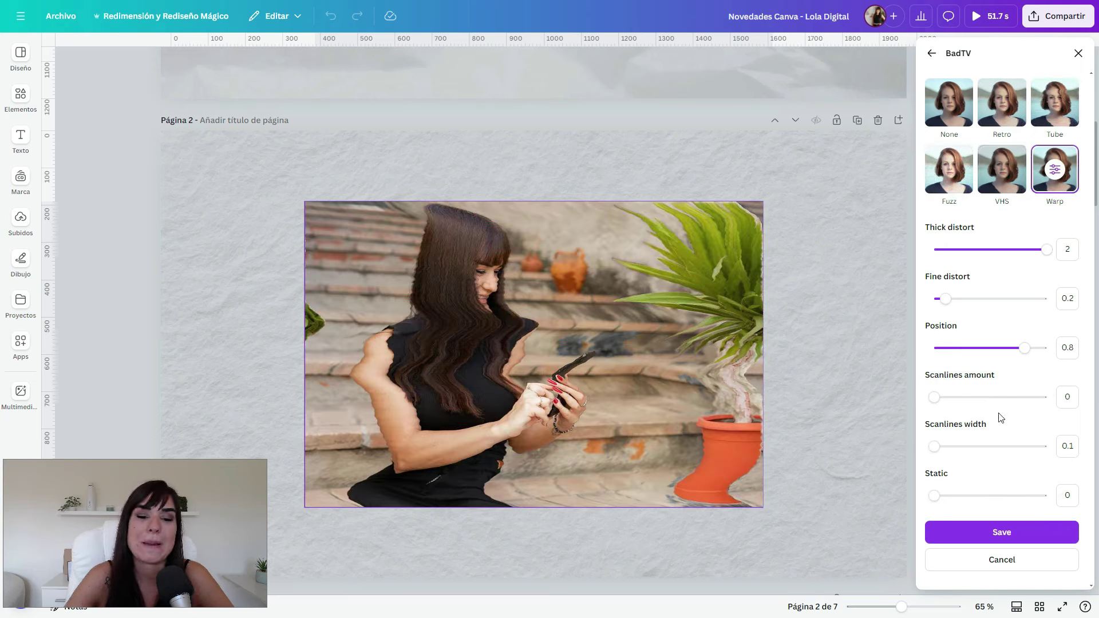
pyautogui.click(932, 52)
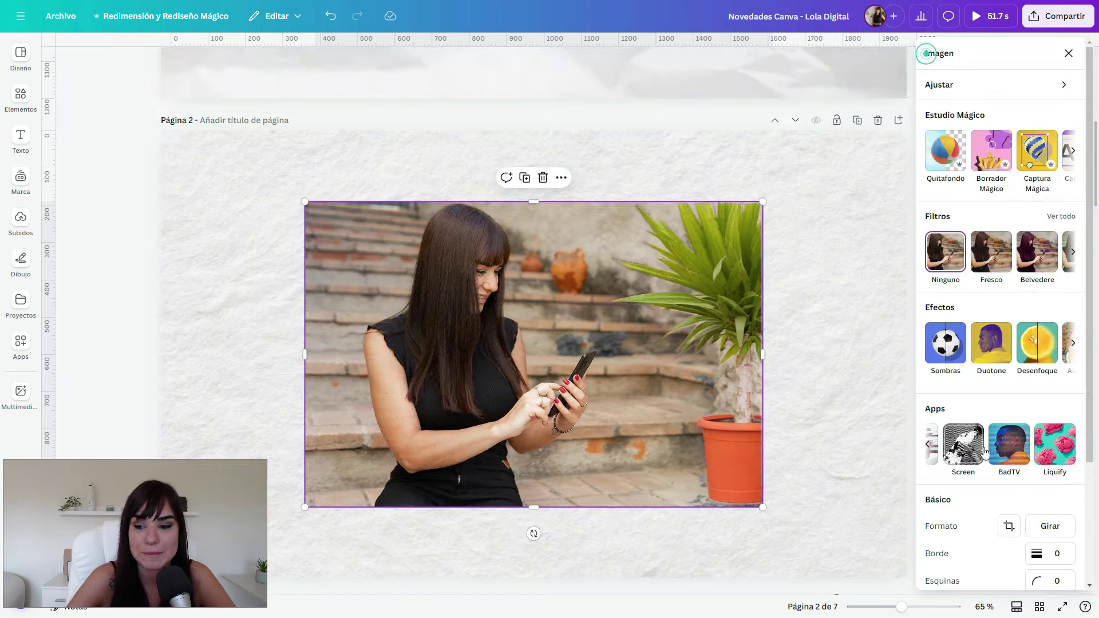
# - Open Liquify on the photo and preview the Melt, Wobble, Smear, Smudge and Flow presets, settling on Wobble
pyautogui.click(1057, 445)
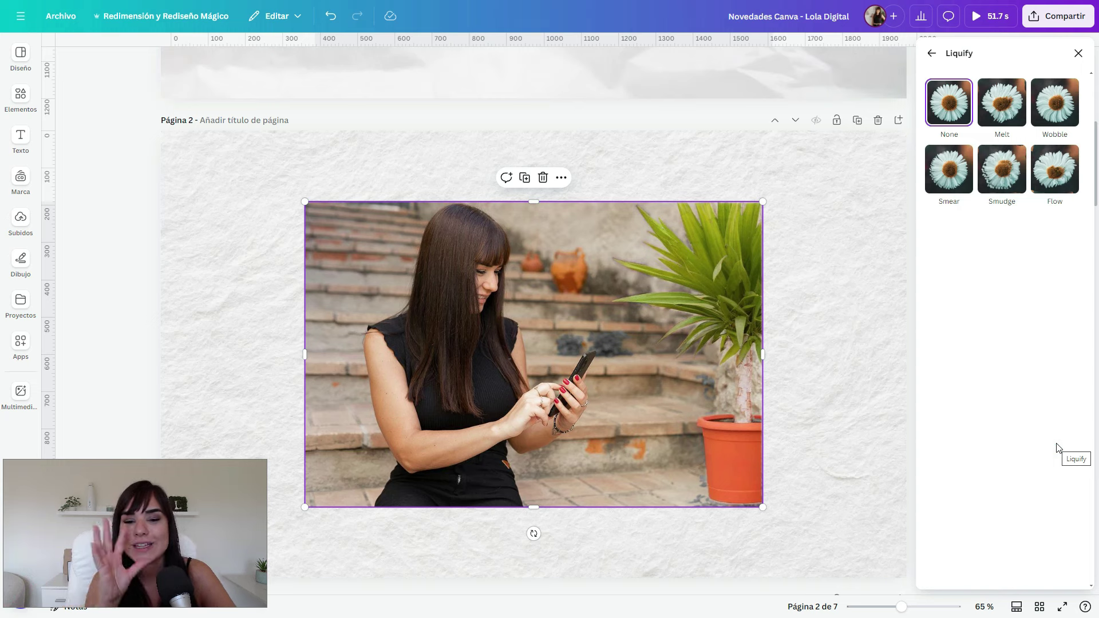
pyautogui.click(1002, 102)
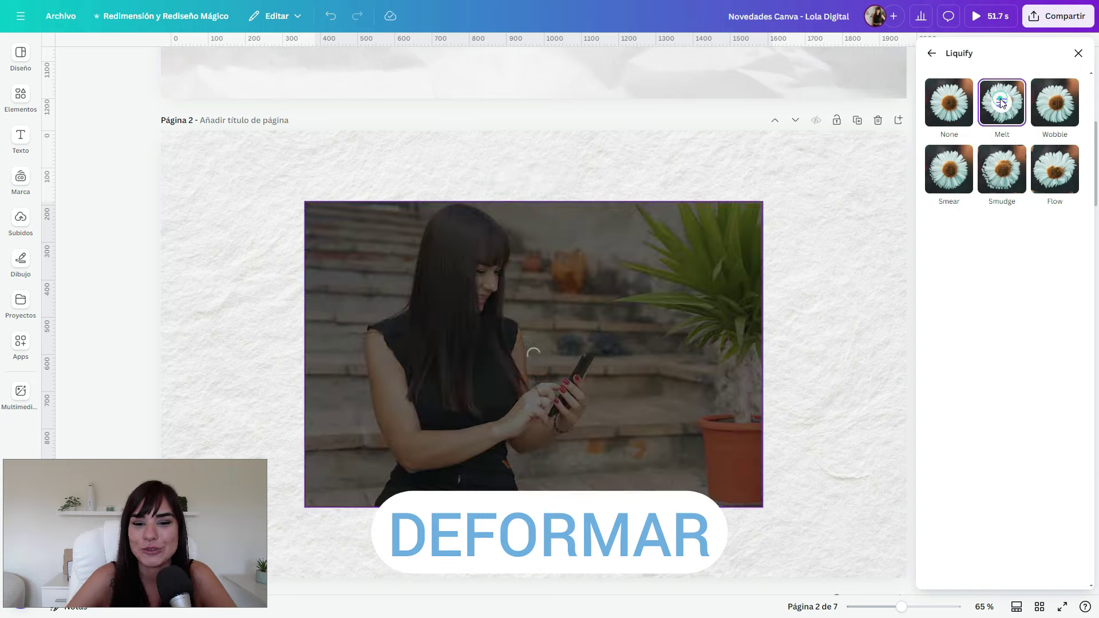
pyautogui.click(1034, 117)
pyautogui.click(955, 176)
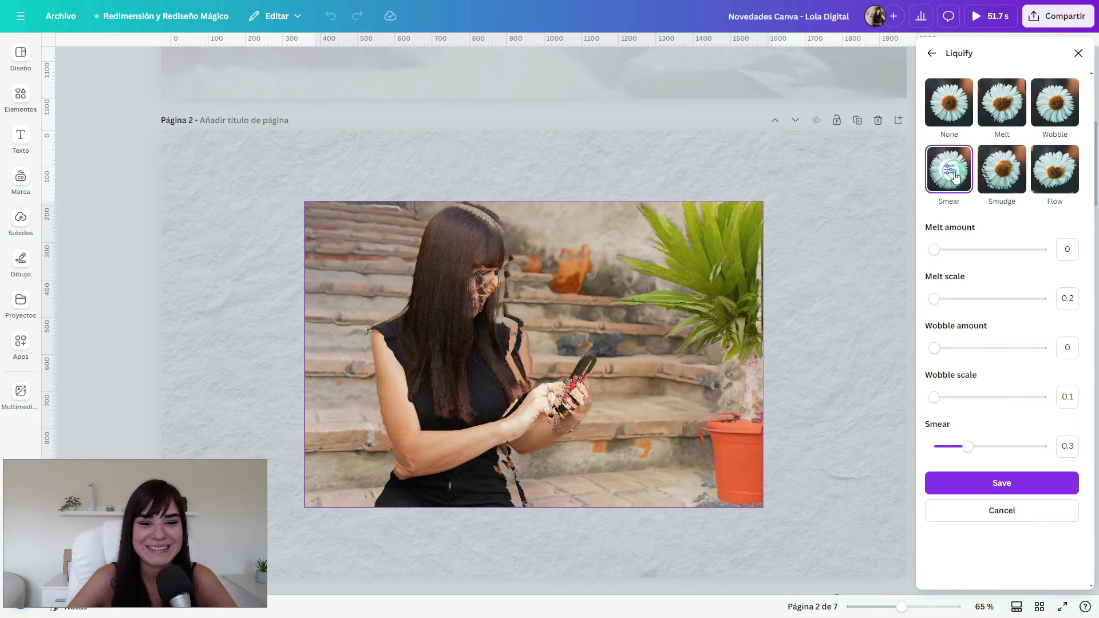
pyautogui.click(1002, 169)
pyautogui.click(1054, 171)
pyautogui.click(1049, 114)
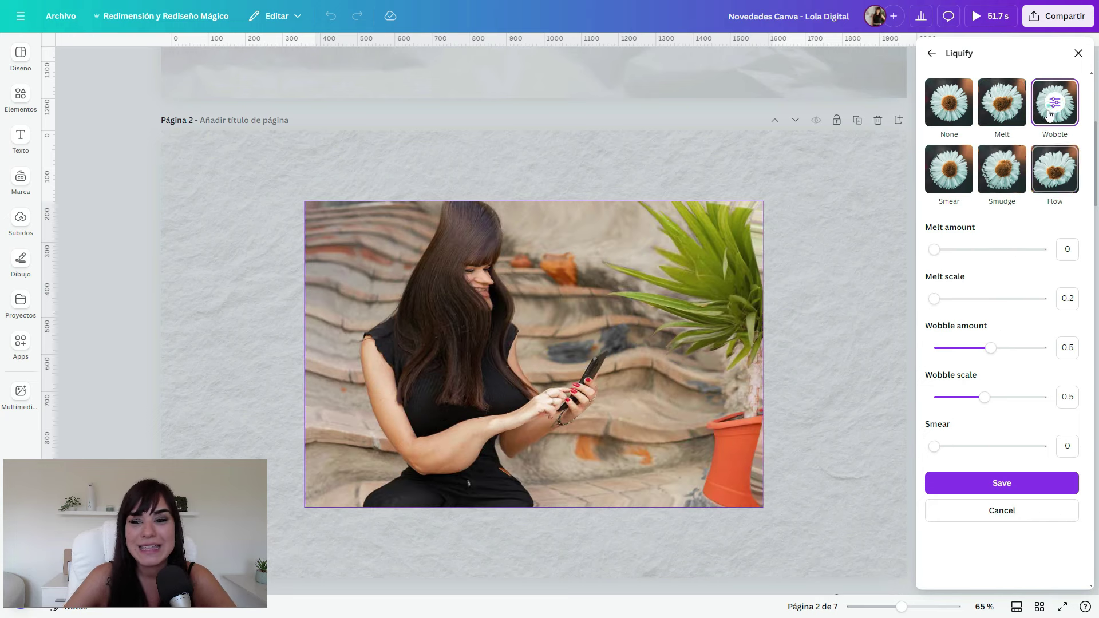
# - Try the Wobble preset with wobble amount 0.18, wobble scale 0.8, melt amount 0 and smear 0, and leave Liquify and image editing without saving
pyautogui.moveTo(934, 250); pyautogui.dragTo(981, 247)
pyautogui.moveTo(1049, 245); pyautogui.dragTo(924, 248)
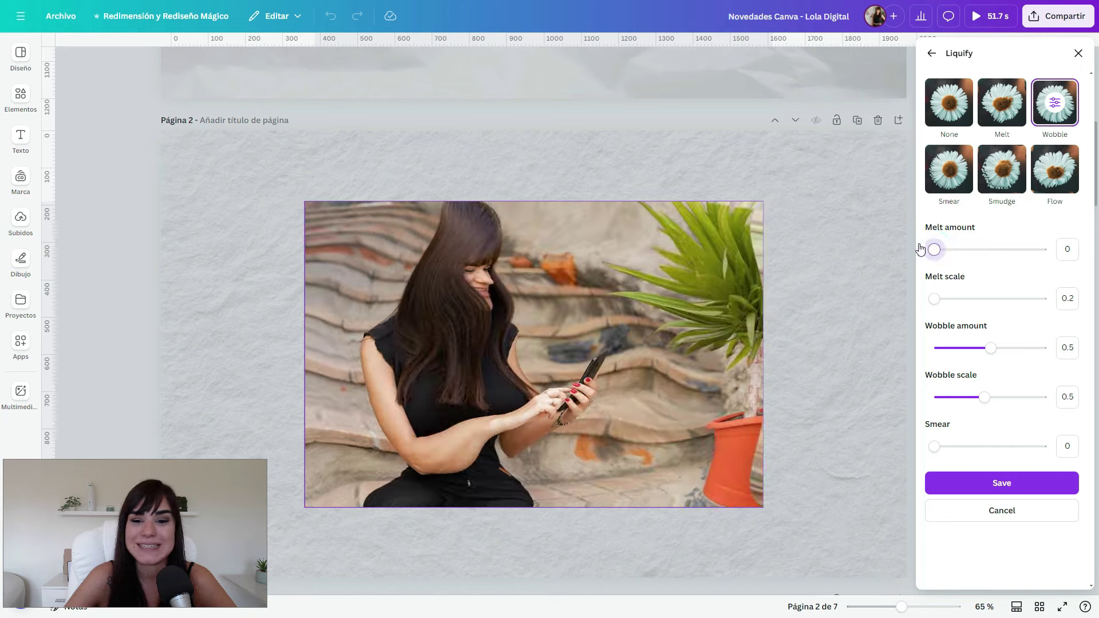
pyautogui.moveTo(933, 298)
pyautogui.mouseDown()
pyautogui.moveTo(1010, 298)
pyautogui.moveTo(934, 298)
pyautogui.mouseUp()
pyautogui.moveTo(990, 347); pyautogui.dragTo(955, 347)
pyautogui.moveTo(984, 397); pyautogui.dragTo(1024, 403)
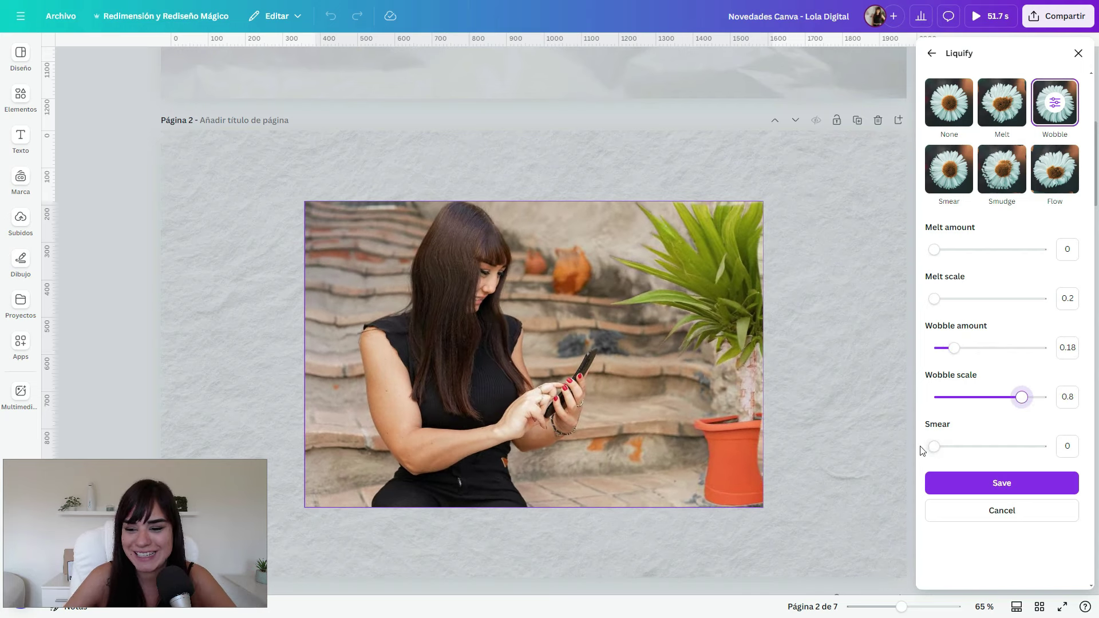
pyautogui.moveTo(934, 446)
pyautogui.mouseDown()
pyautogui.moveTo(1033, 456)
pyautogui.moveTo(931, 453)
pyautogui.mouseUp()
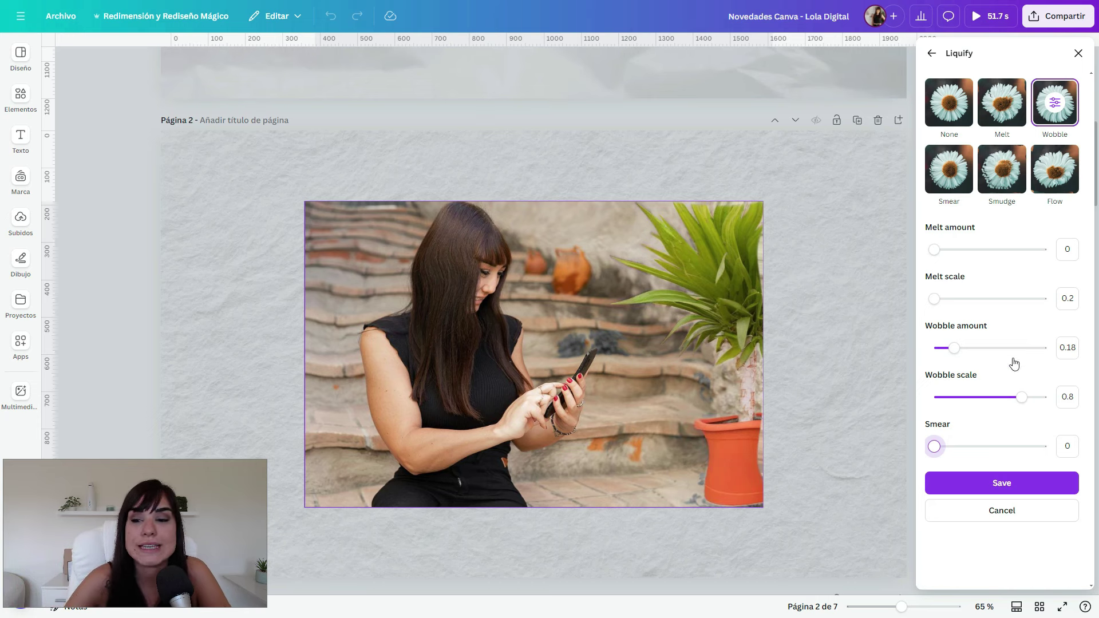
pyautogui.click(932, 53)
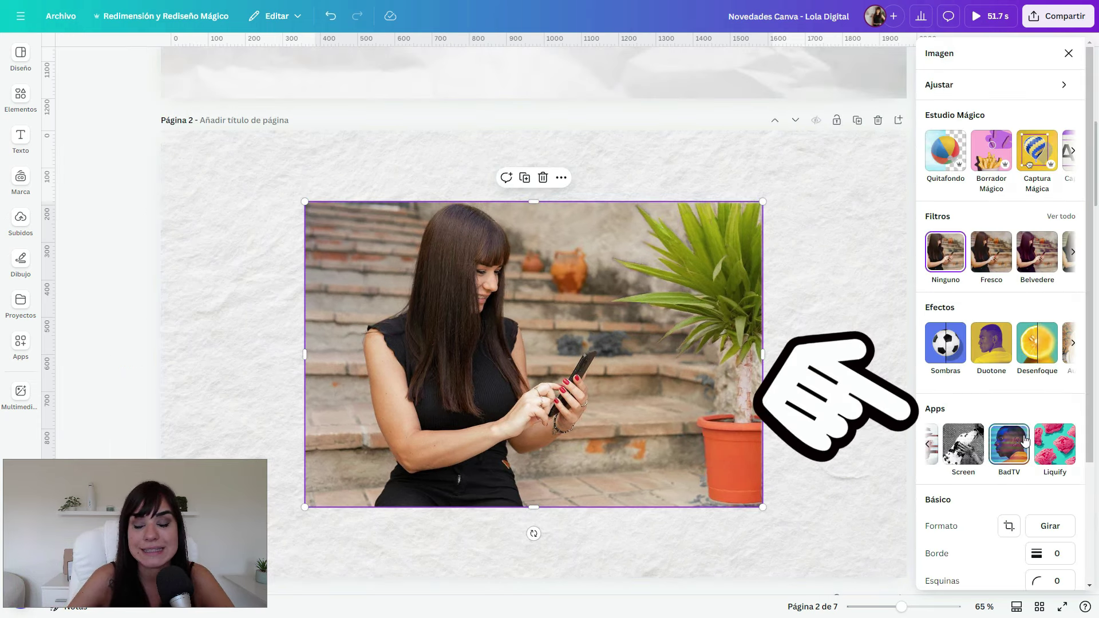
pyautogui.click(1068, 53)
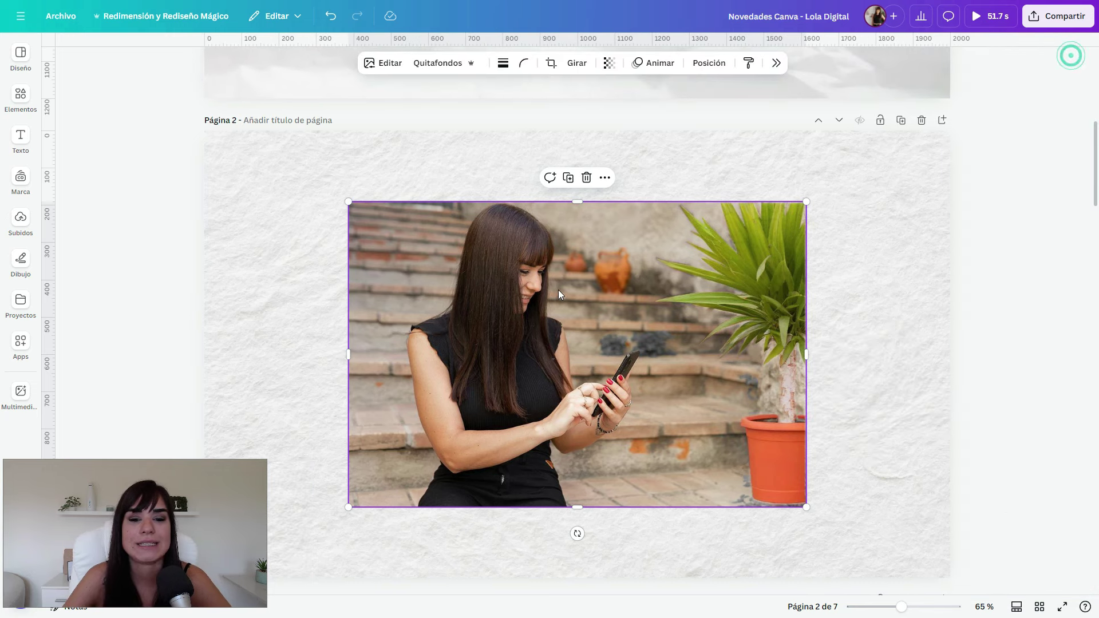
# - Reopen the editing options of the page 2 photo and browse its available apps as far as Pixelify, Fusionar and ColorMix
pyautogui.click(383, 65)
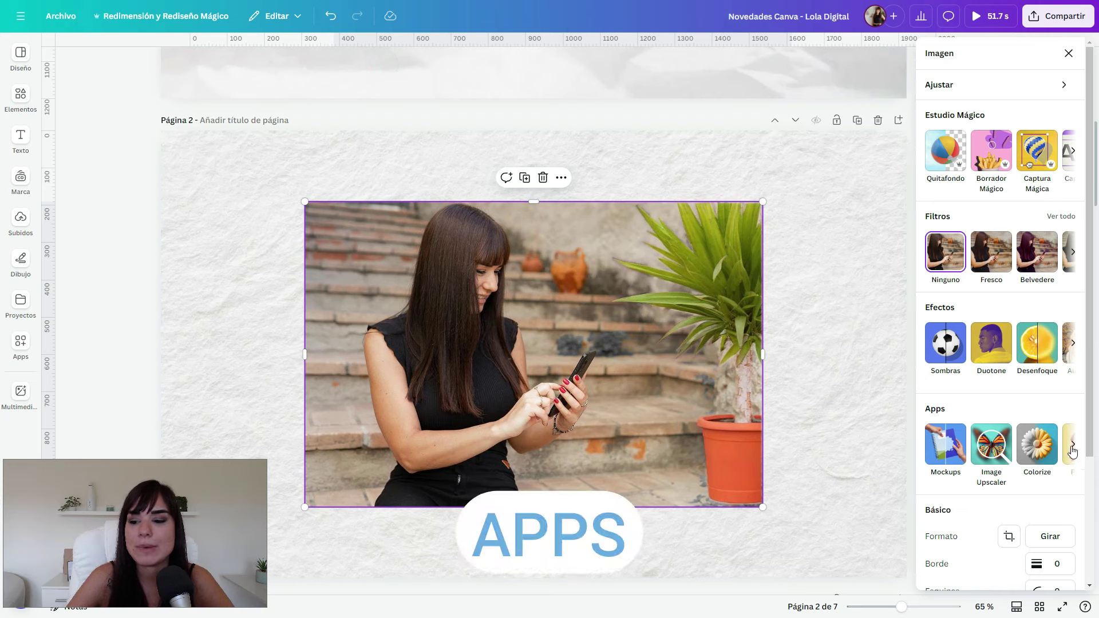
pyautogui.click(1074, 445)
pyautogui.click(1074, 447)
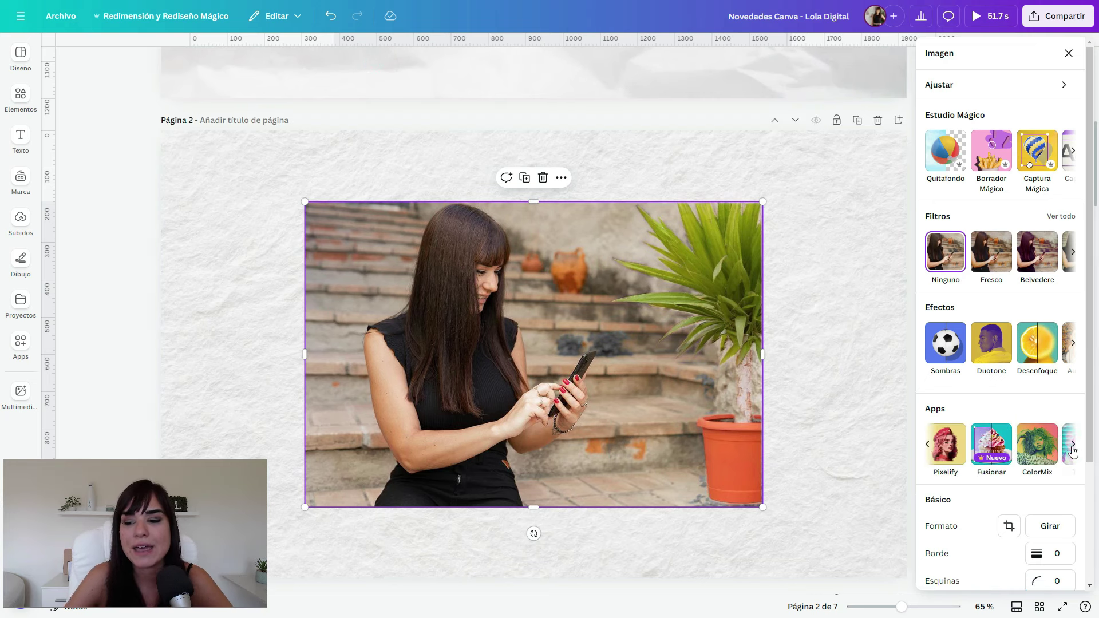